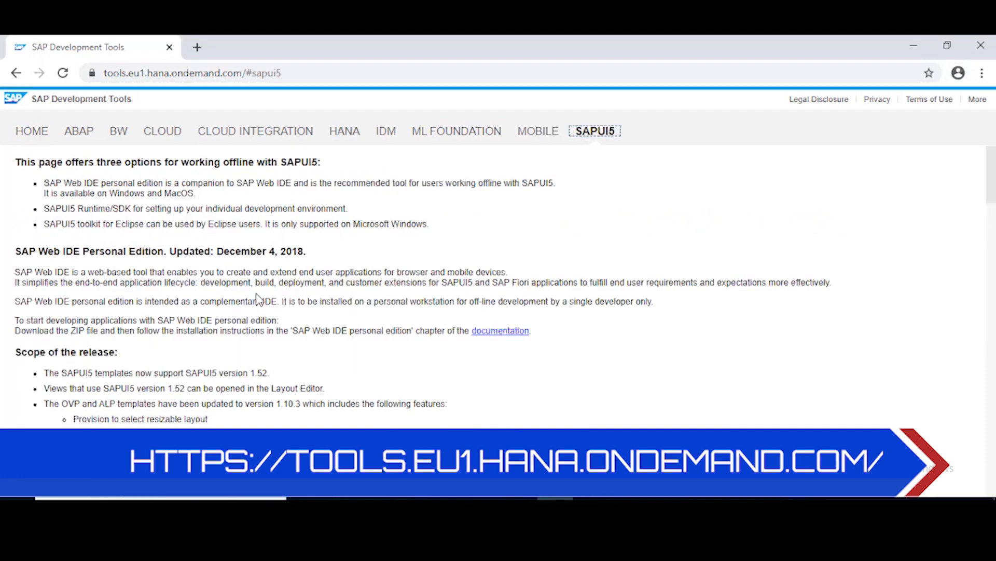
# Download the Windows 64-bit trial zip of SAP Web IDE Personal Edition 1.53.9, accepting the license
pyautogui.scroll(-4, 260, 297)
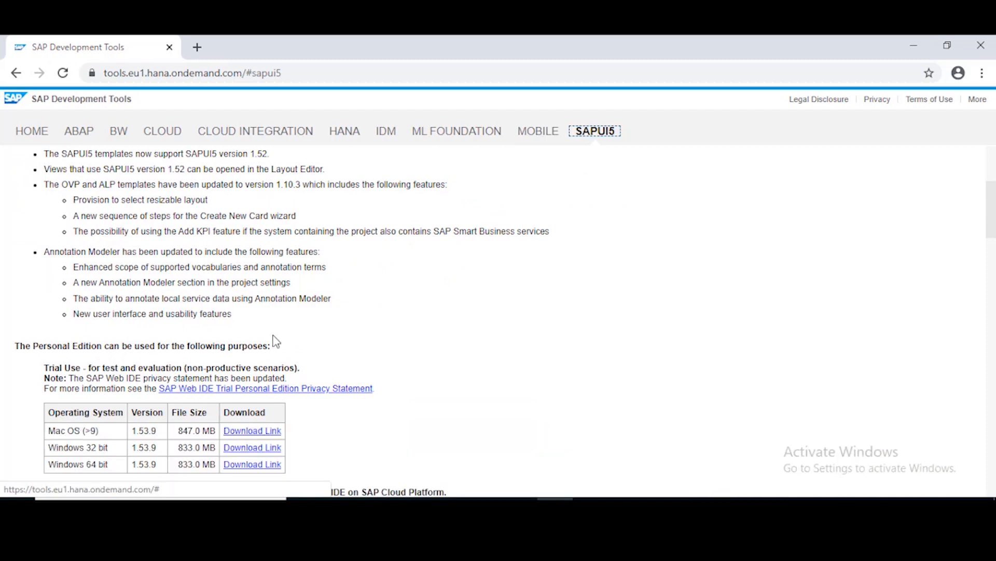
pyautogui.scroll(-2, 399, 332)
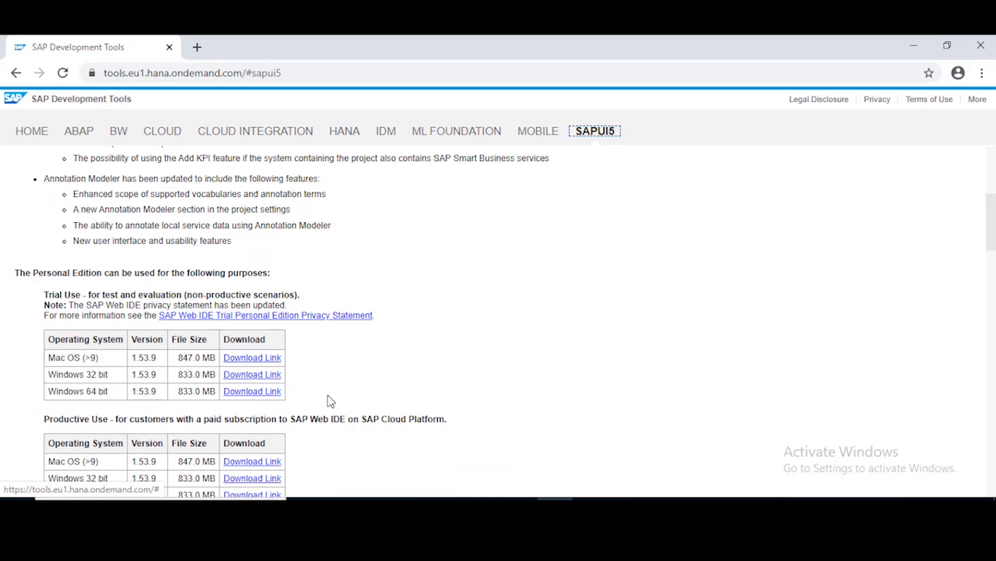
pyautogui.moveTo(188, 420); pyautogui.dragTo(249, 420)
pyautogui.moveTo(206, 295); pyautogui.dragTo(268, 294)
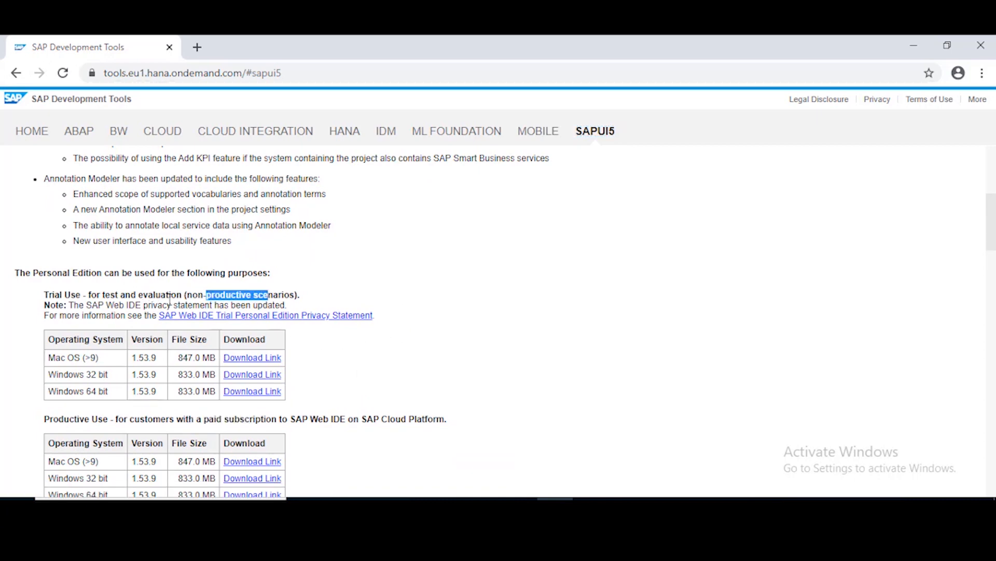
pyautogui.doubleClick(129, 294)
pyautogui.click(309, 437)
pyautogui.click(253, 391)
pyautogui.click(802, 450)
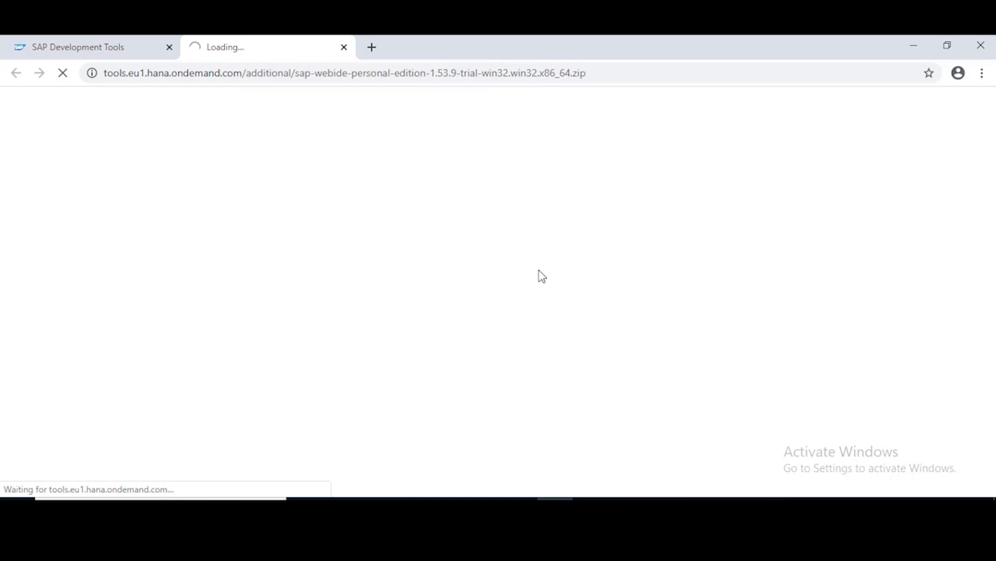
# Check the downloads list, open the installation documentation and copy the folder name SAPWebIDE
pyautogui.hotkey('ctrl', 'j')
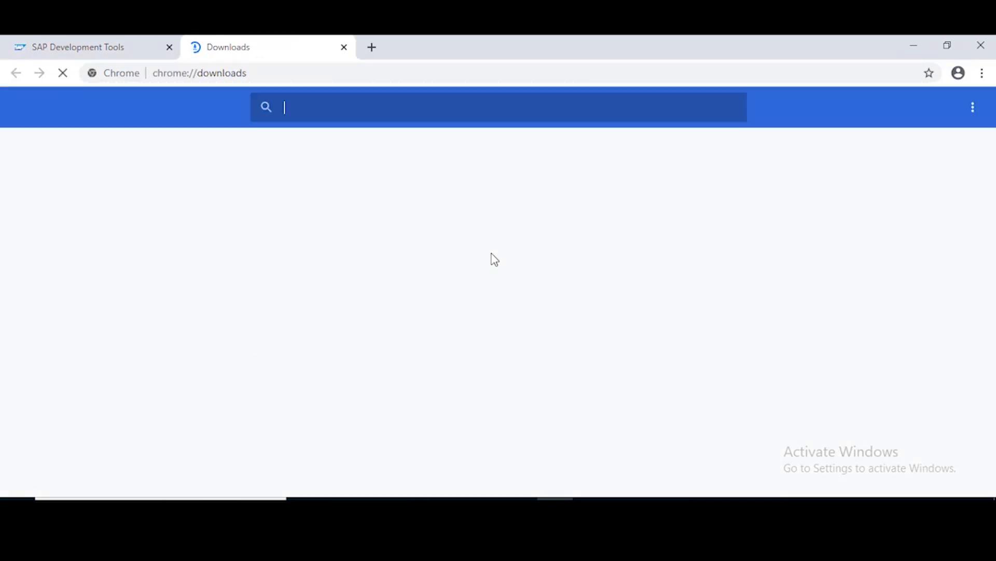
pyautogui.hotkey('ctrl', 'Tab')
pyautogui.click(499, 332)
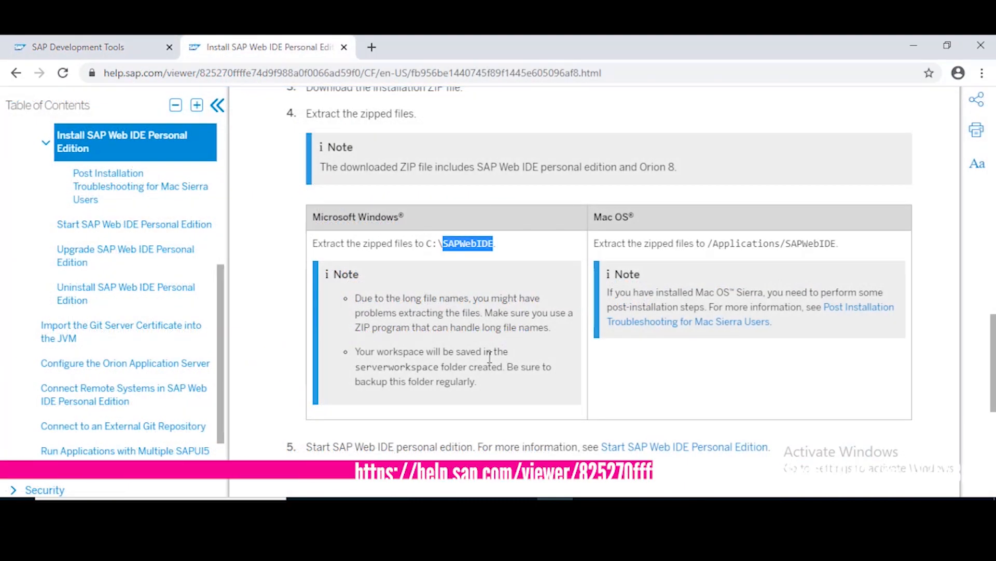
pyautogui.rightClick(454, 245)
pyautogui.click(482, 255)
pyautogui.click(411, 498)
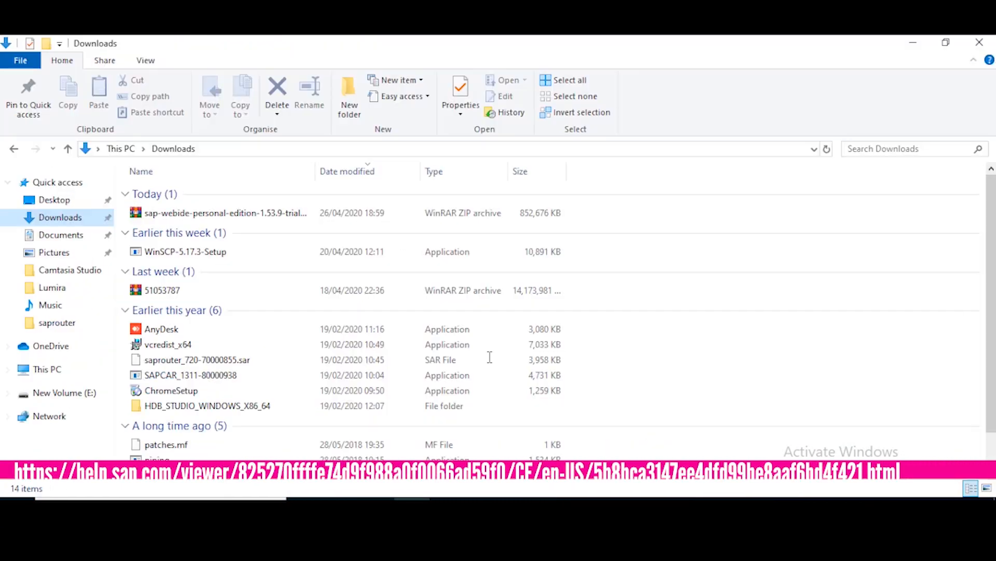
# Extract the SAP Web IDE zip with WinRAR into a new C:\SAPWebIDE folder
pyautogui.click(210, 214)
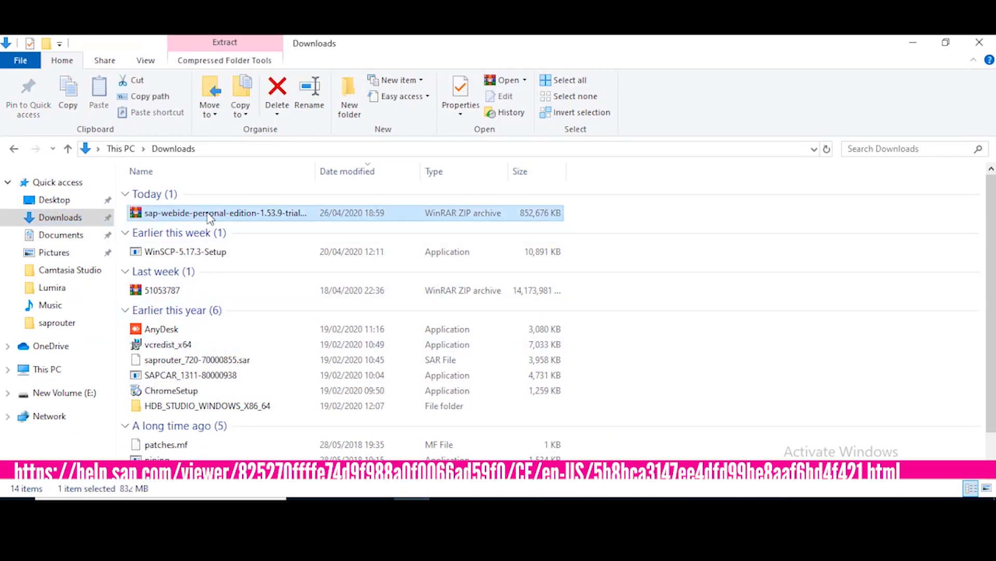
pyautogui.rightClick(207, 214)
pyautogui.click(255, 233)
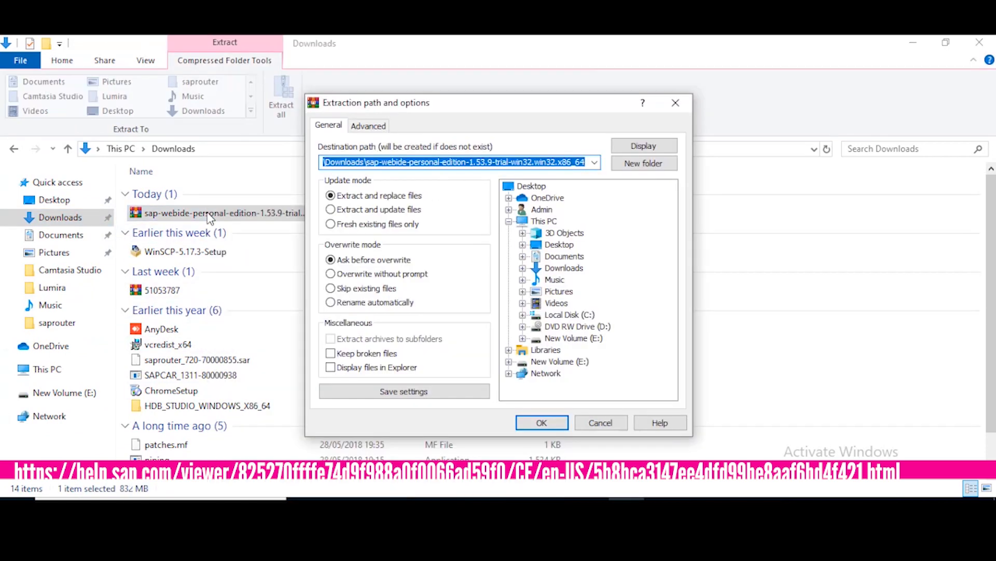
pyautogui.click(570, 315)
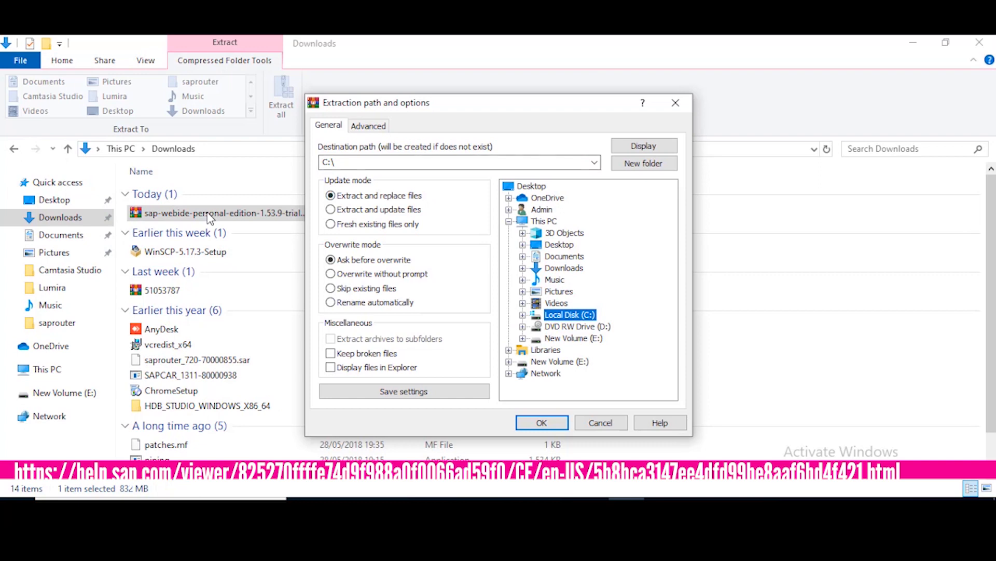
pyautogui.click(415, 162)
pyautogui.click(415, 163)
pyautogui.click(644, 163)
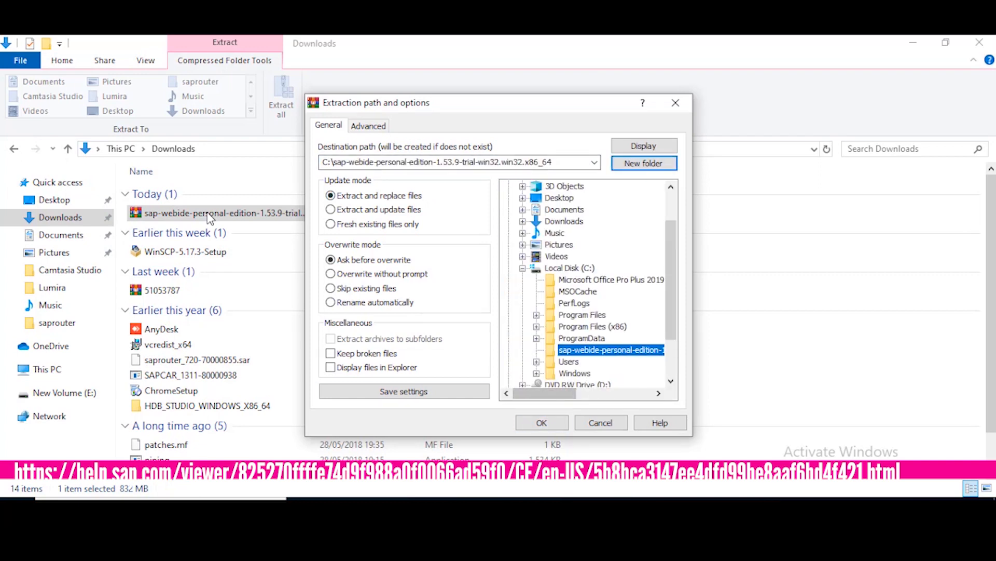
pyautogui.write('SAPWebIDE')
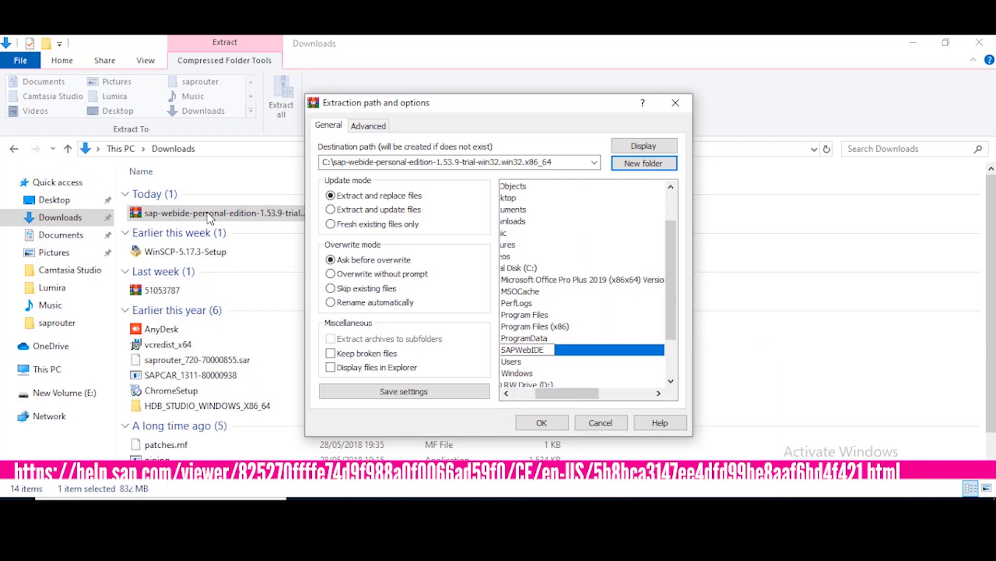
pyautogui.press('Return')
pyautogui.press('Return')
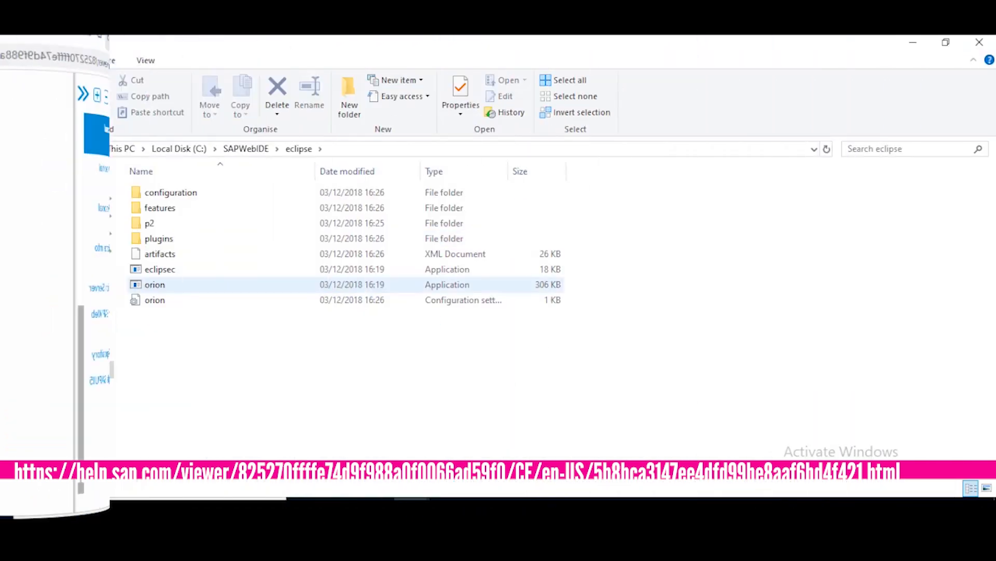
pyautogui.click(154, 299)
pyautogui.click(154, 300)
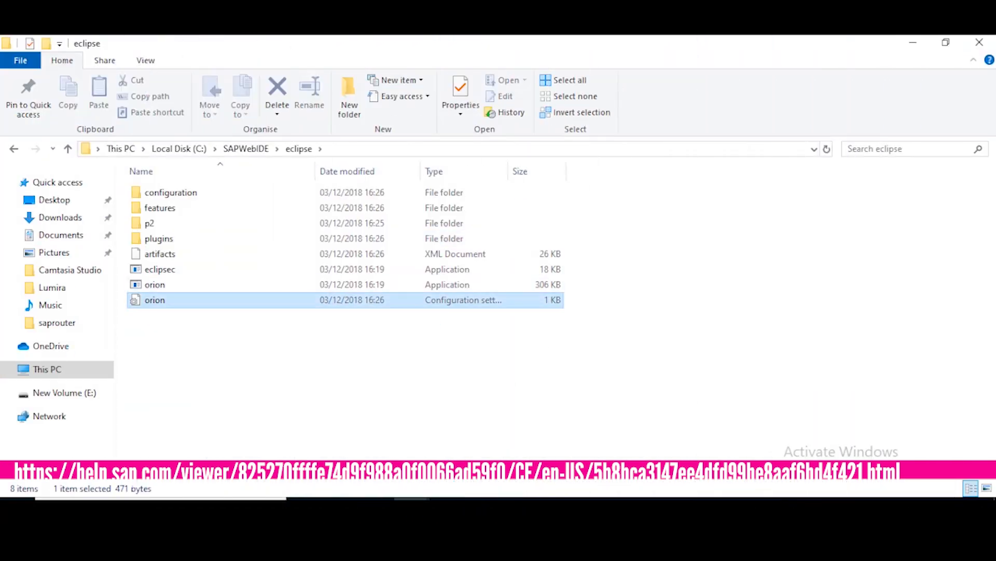
pyautogui.rightClick(195, 299)
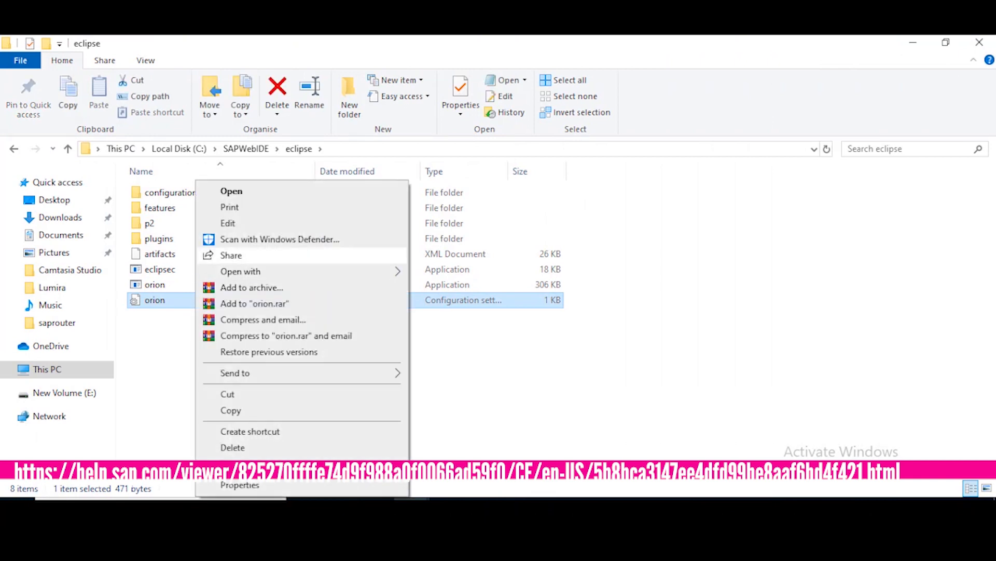
pyautogui.click(227, 223)
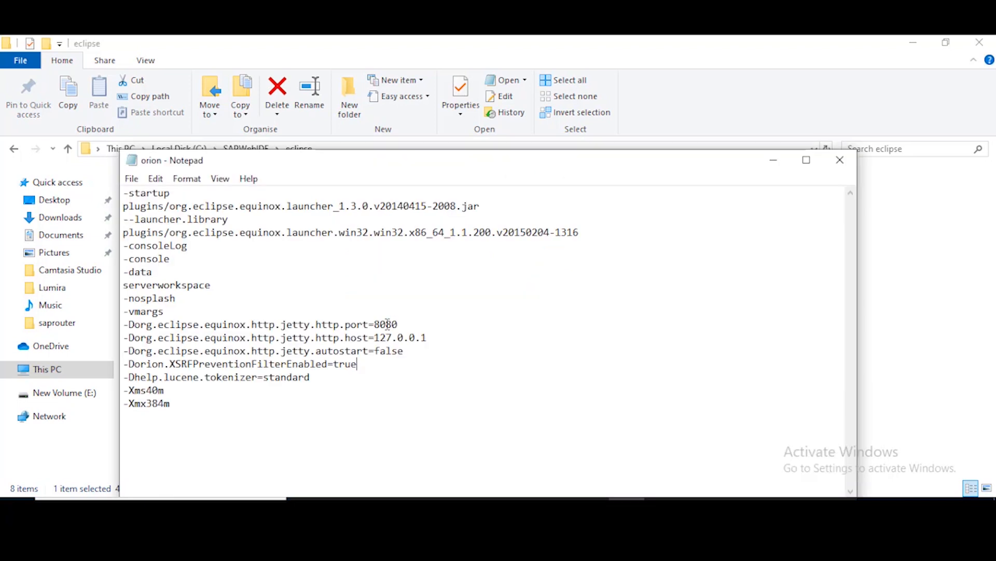
pyautogui.click(840, 160)
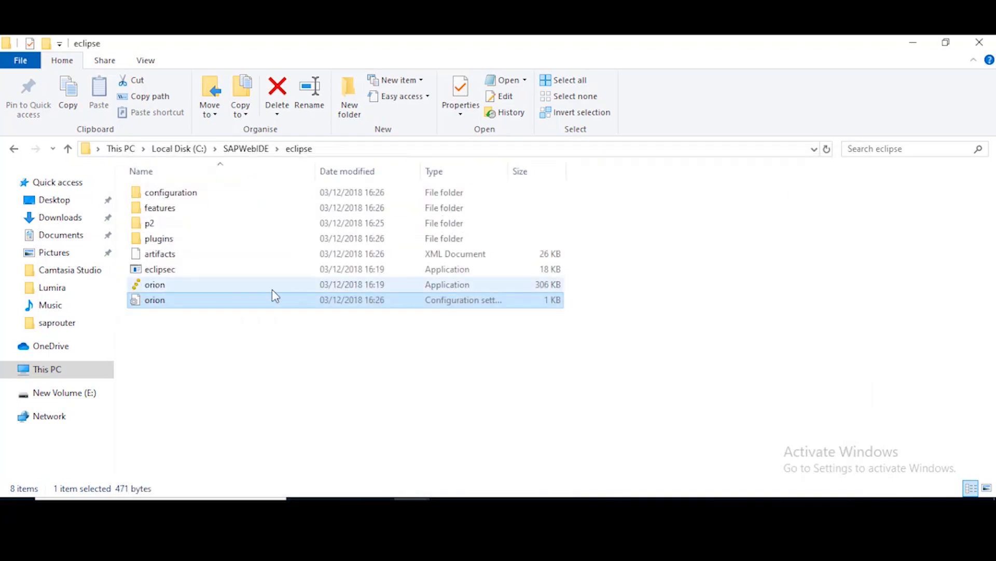
# Launch orion.exe from the eclipse folder, then return to the eclipse folder window
pyautogui.click(220, 287)
pyautogui.rightClick(223, 294)
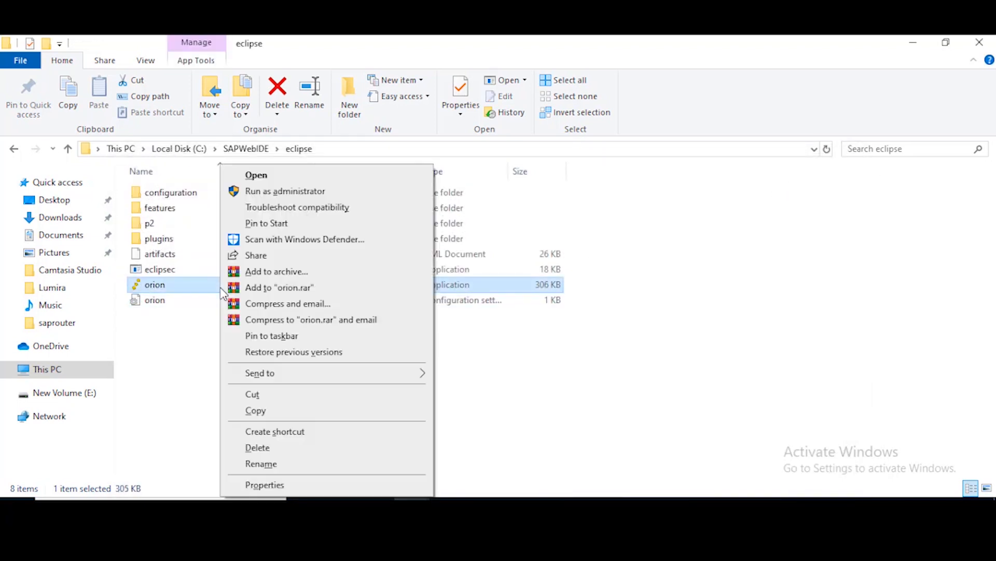
pyautogui.click(298, 174)
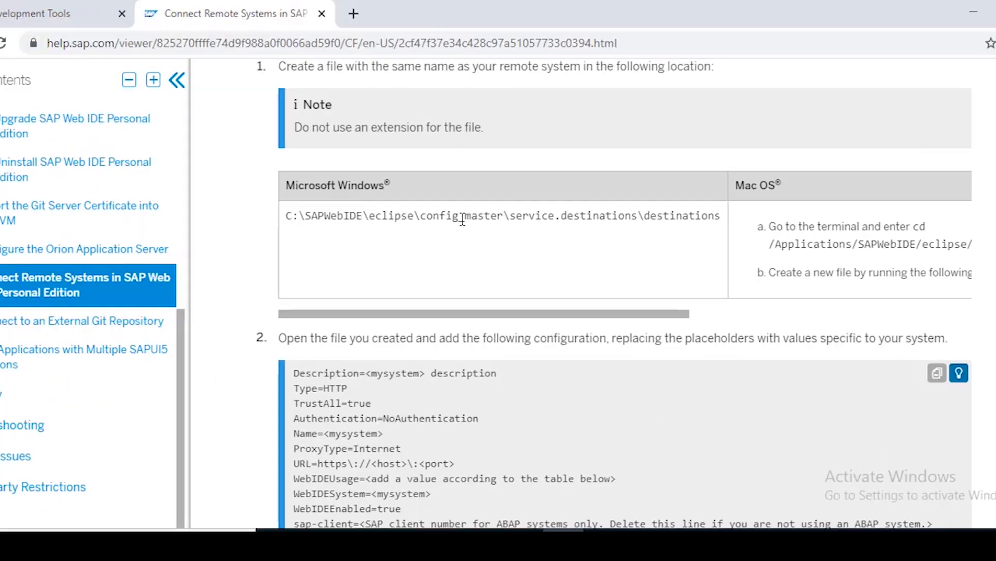
pyautogui.doubleClick(462, 216)
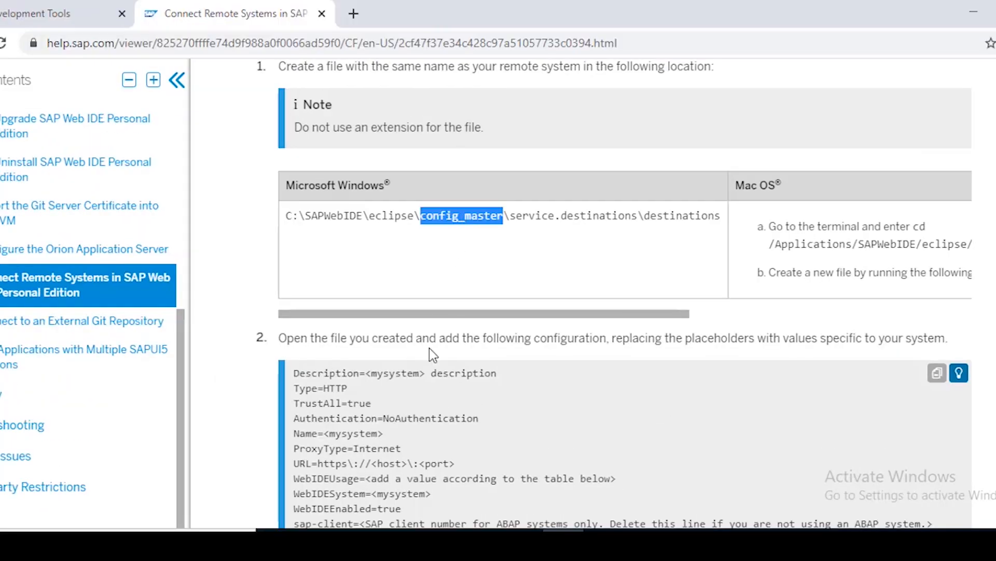
pyautogui.click(399, 541)
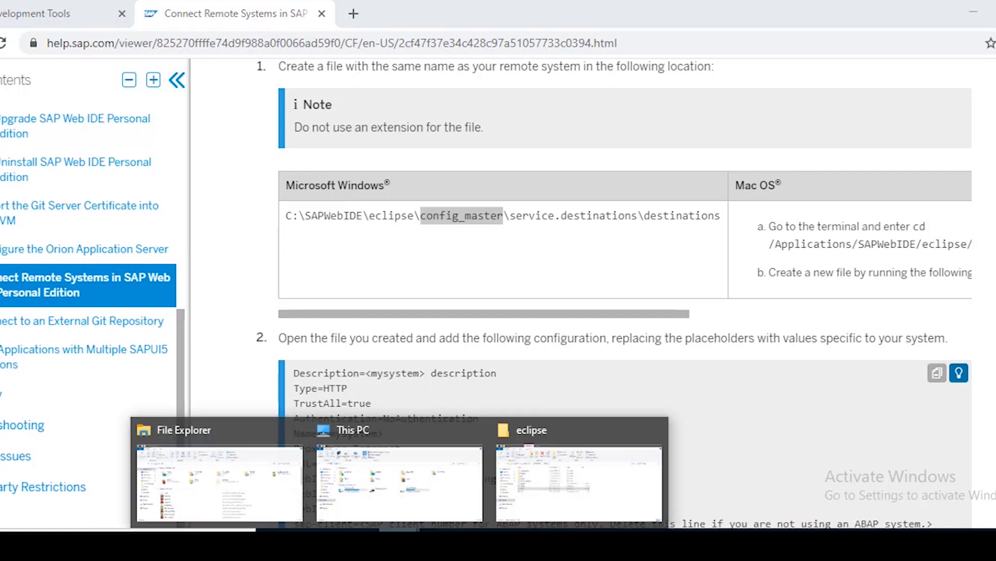
pyautogui.click(539, 474)
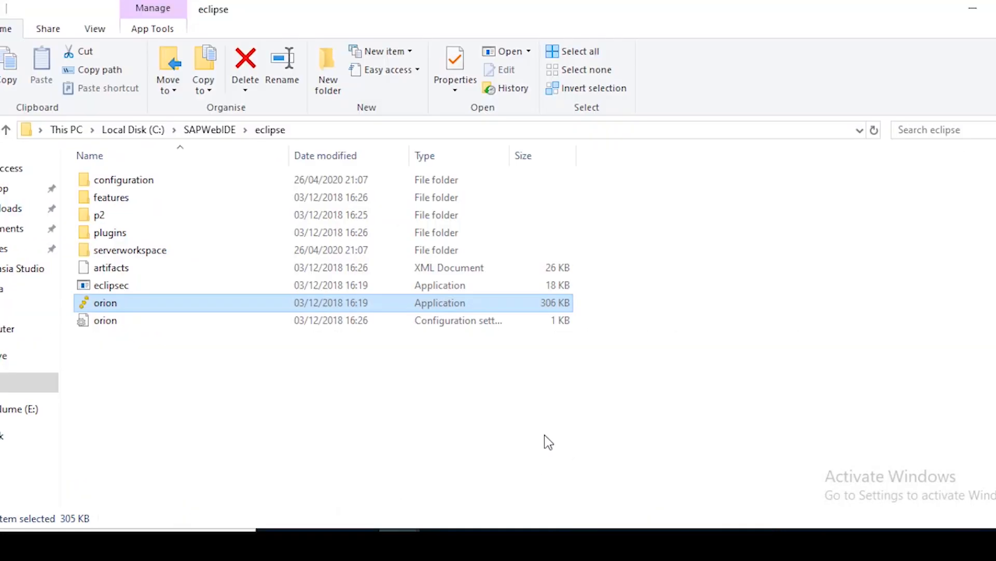
pyautogui.rightClick(384, 400)
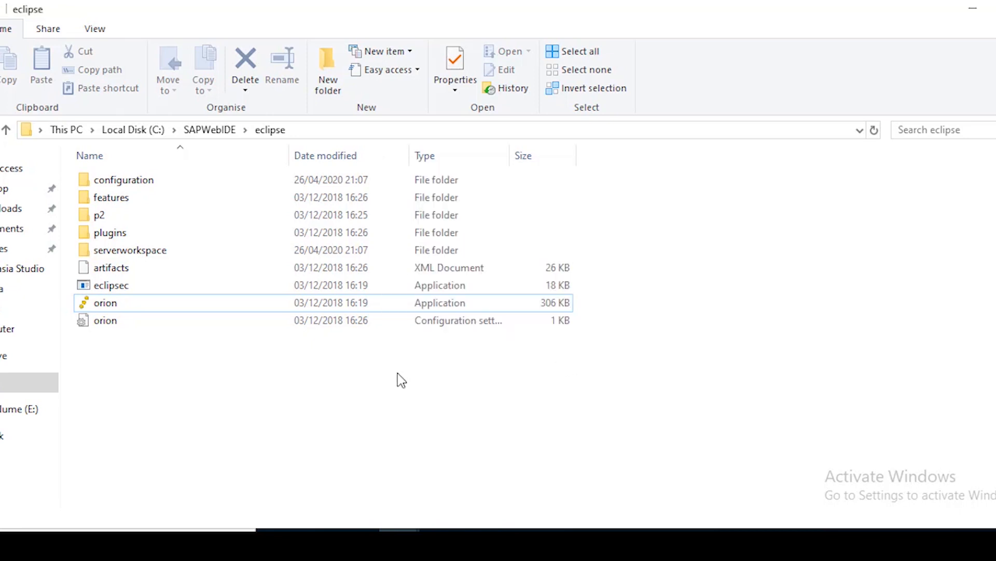
# Create a new folder named config_master inside eclipse
pyautogui.rightClick(385, 378)
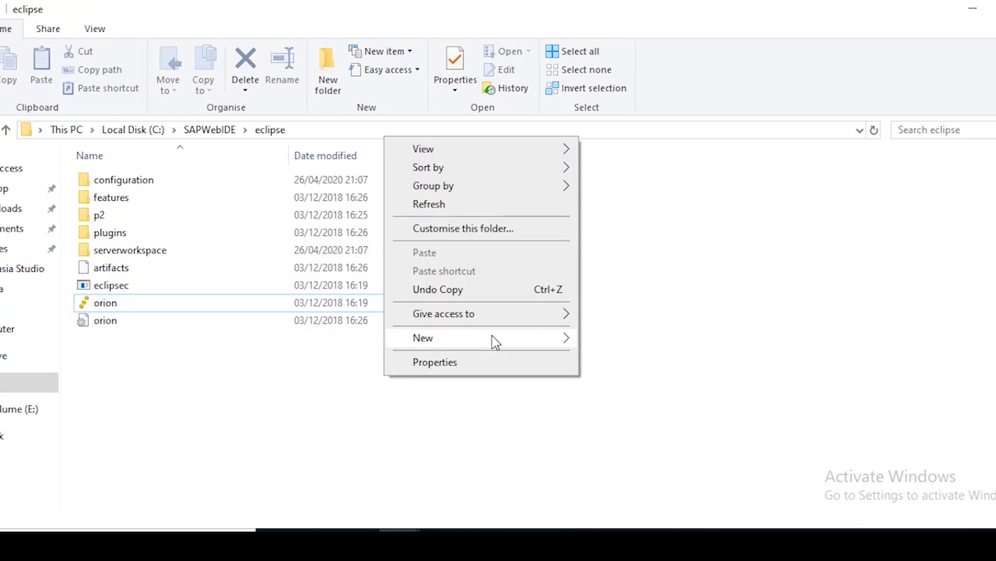
pyautogui.moveTo(564, 342)
pyautogui.click(596, 340)
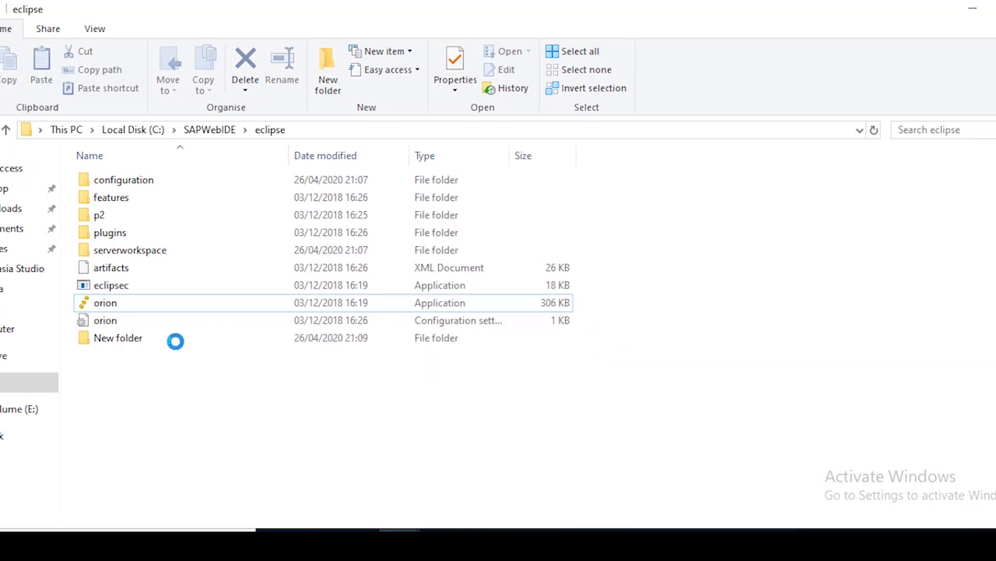
pyautogui.write('config_master')
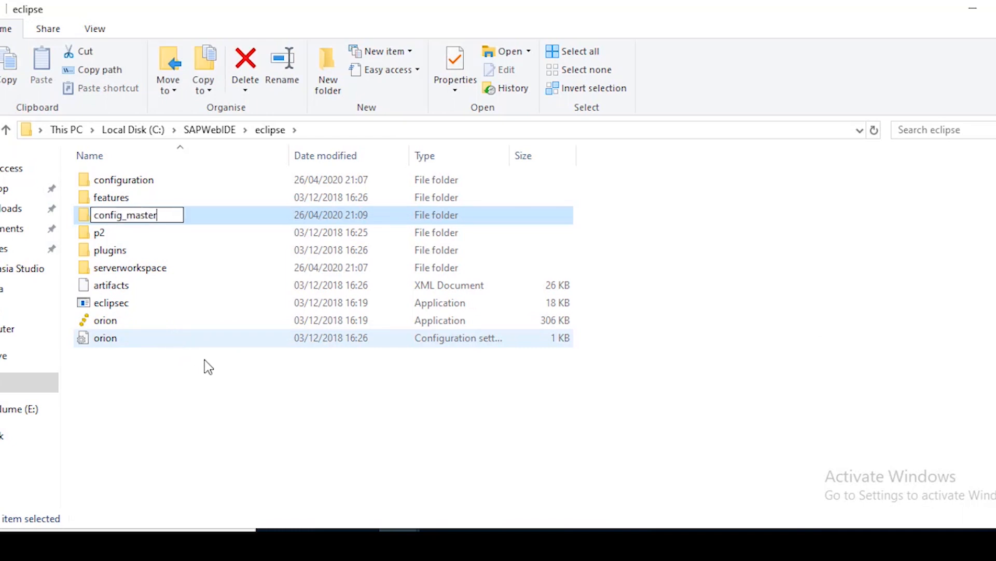
# Copy the folder name service.destinations from the path shown on the help page
pyautogui.click(564, 542)
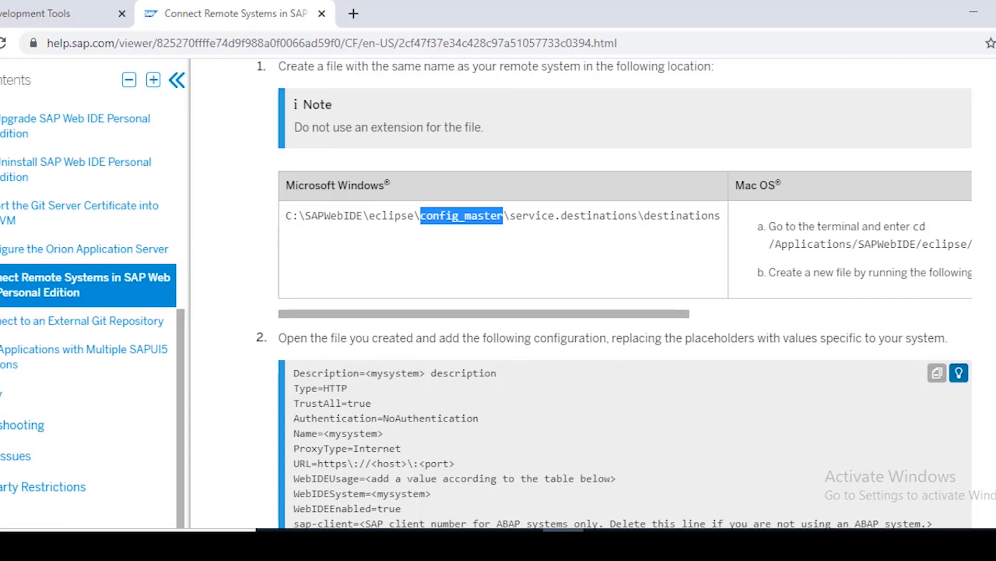
pyautogui.click(537, 212)
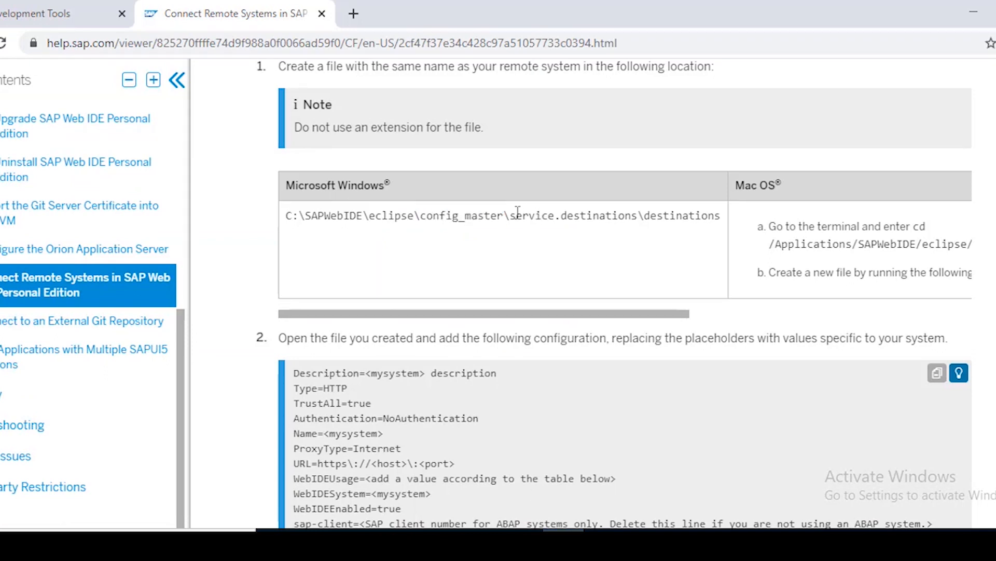
pyautogui.moveTo(510, 214); pyautogui.dragTo(638, 217)
pyautogui.hotkey('ctrl', 'c')
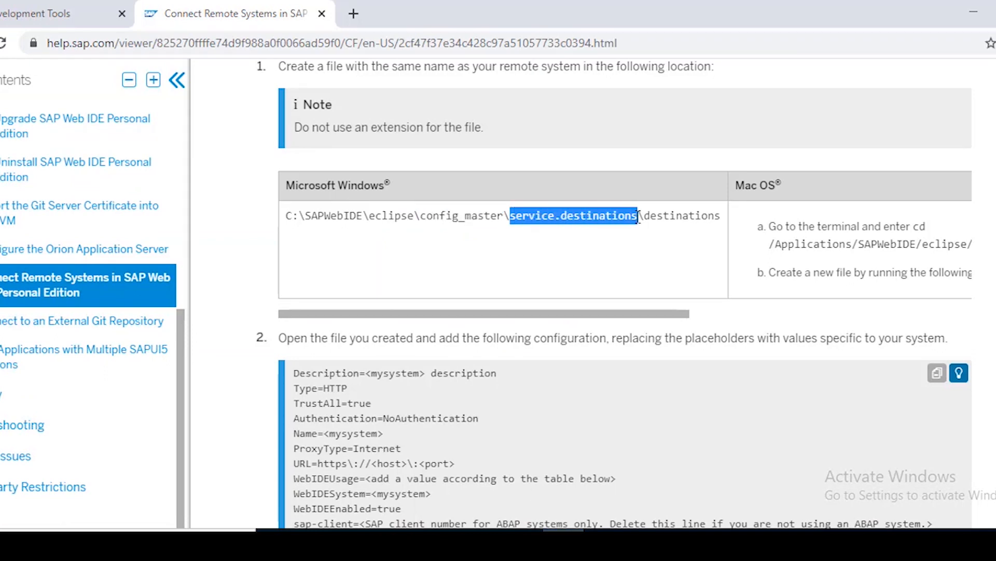
pyautogui.hotkey('alt', 'Tab')
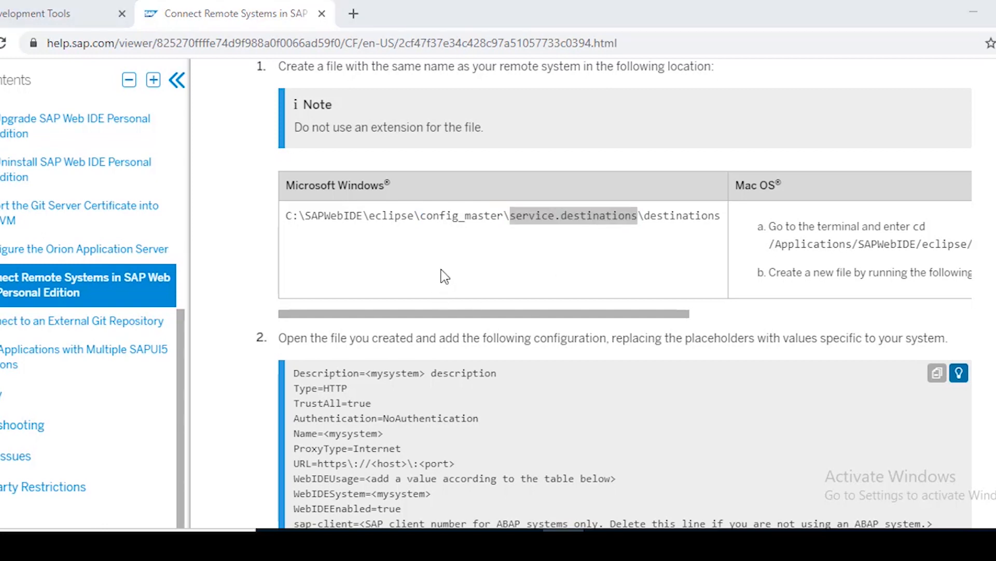
pyautogui.hotkey('alt', 'Tab')
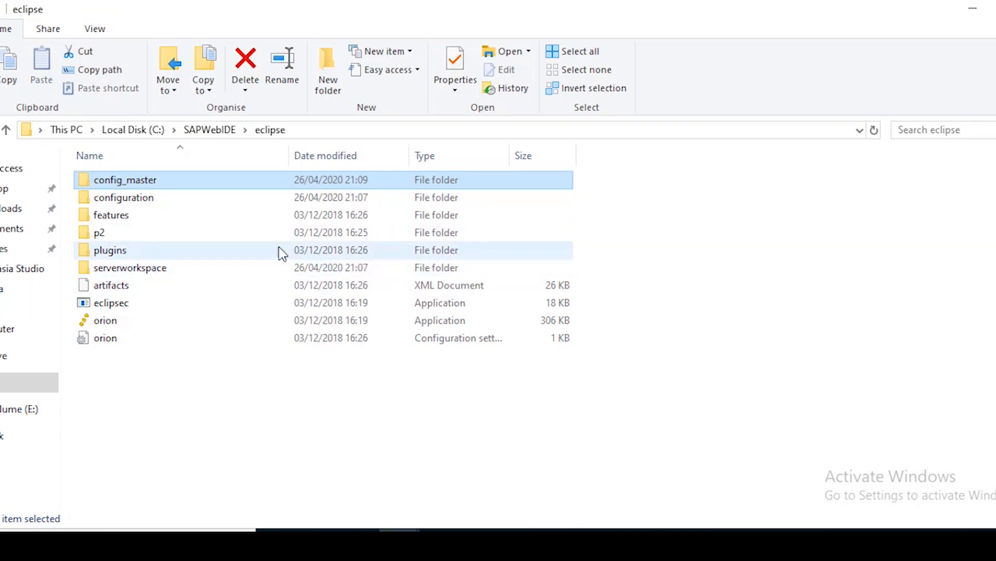
# Open config_master, create the service.destinations folder inside it and open it
pyautogui.doubleClick(182, 182)
pyautogui.rightClick(239, 225)
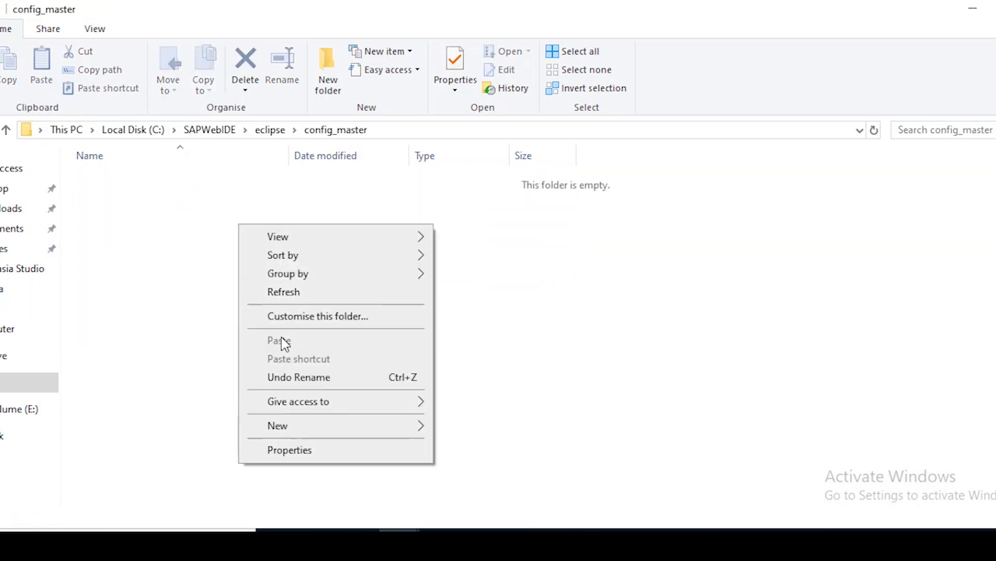
pyautogui.moveTo(405, 431)
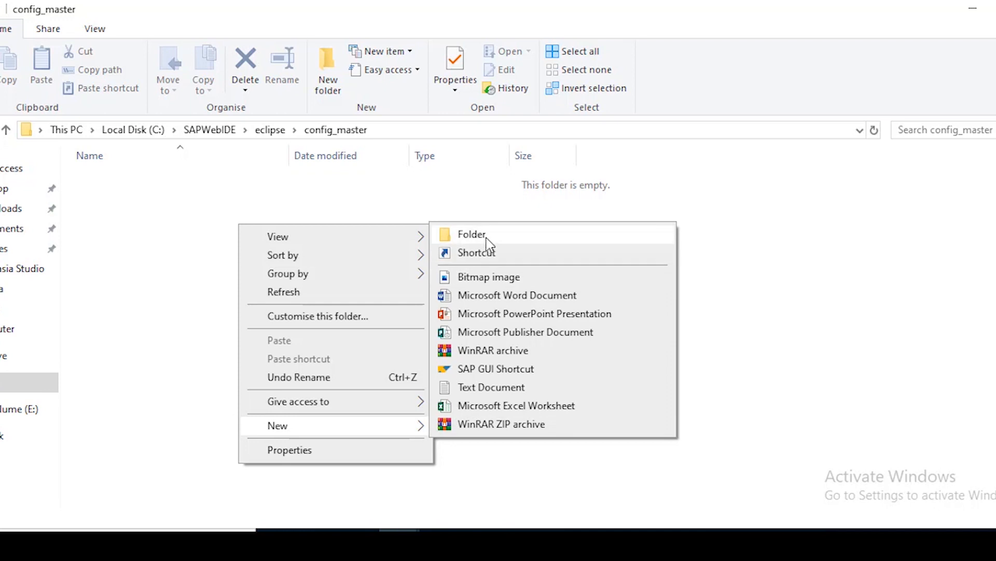
pyautogui.click(483, 234)
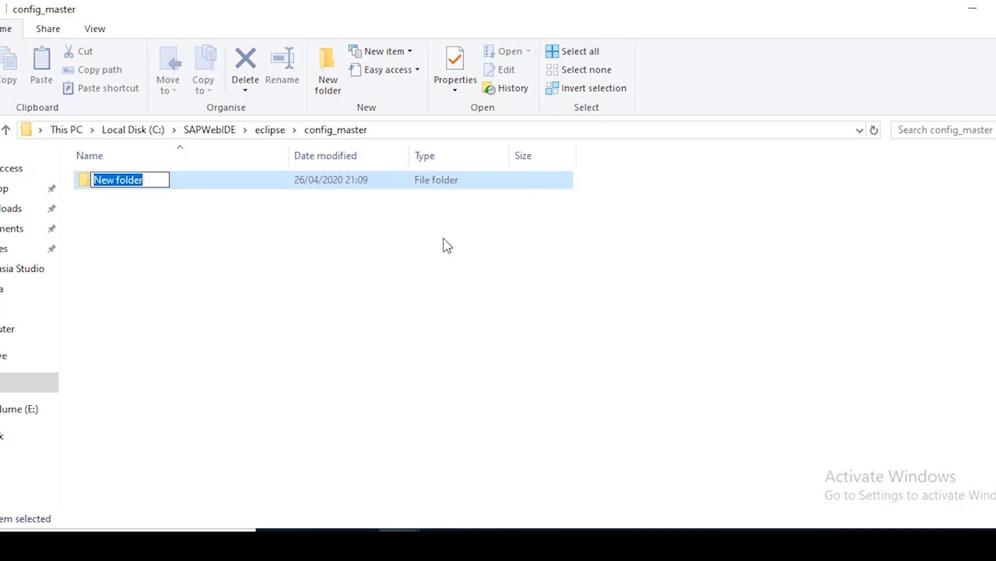
pyautogui.hotkey('ctrl', 'v')
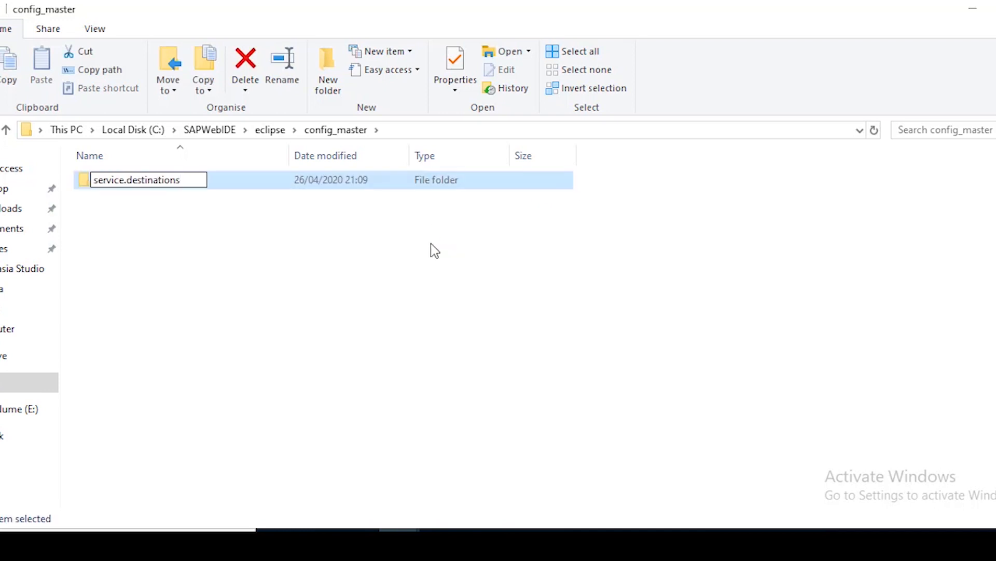
pyautogui.press('Return')
pyautogui.press('Return')
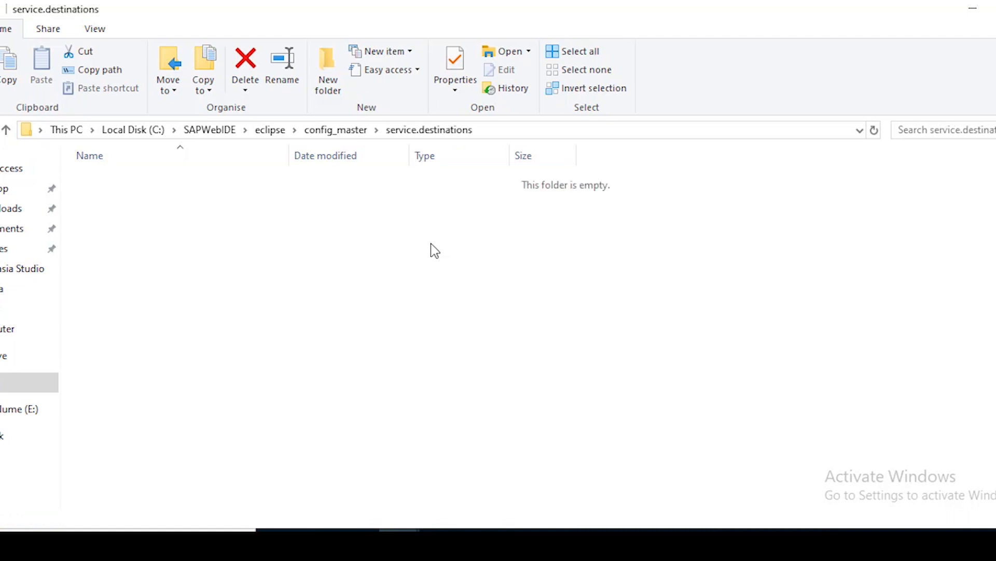
pyautogui.rightClick(321, 256)
pyautogui.click(578, 382)
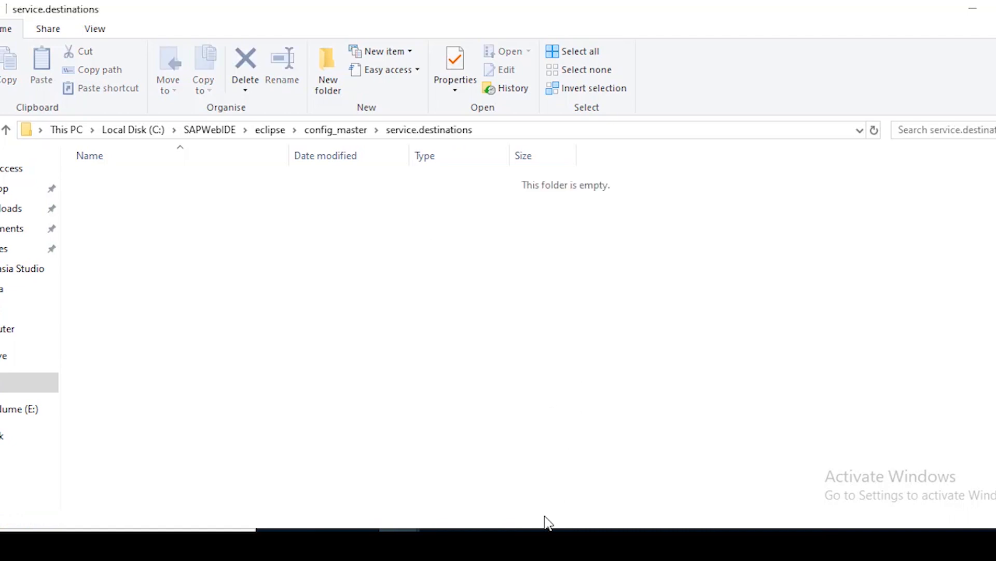
pyautogui.click(564, 543)
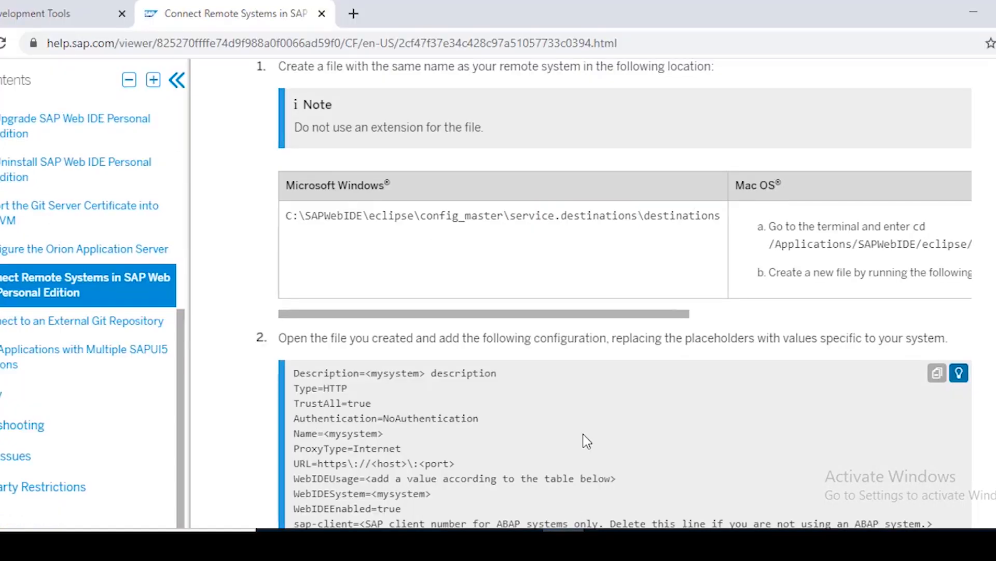
# Take 'destinations' from the documented path and create that folder in service.destinations
pyautogui.doubleClick(682, 216)
pyautogui.hotkey('ctrl', 'c')
pyautogui.click(400, 542)
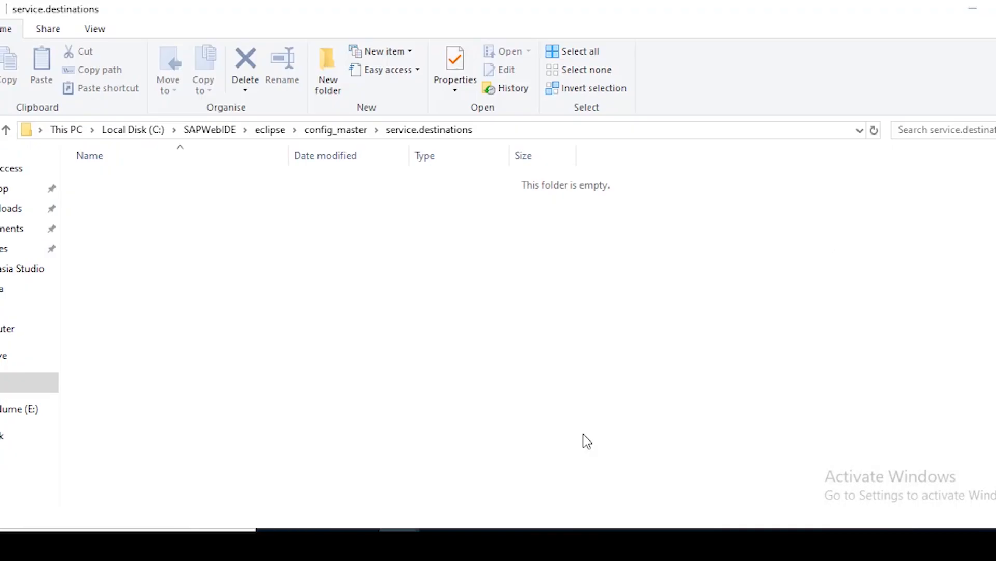
pyautogui.rightClick(372, 229)
pyautogui.moveTo(410, 431)
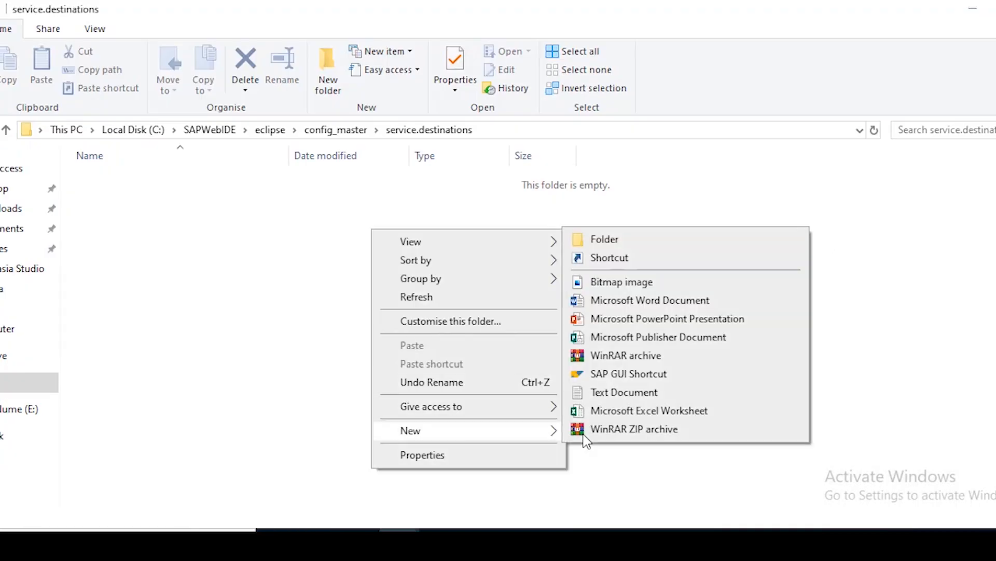
pyautogui.click(605, 239)
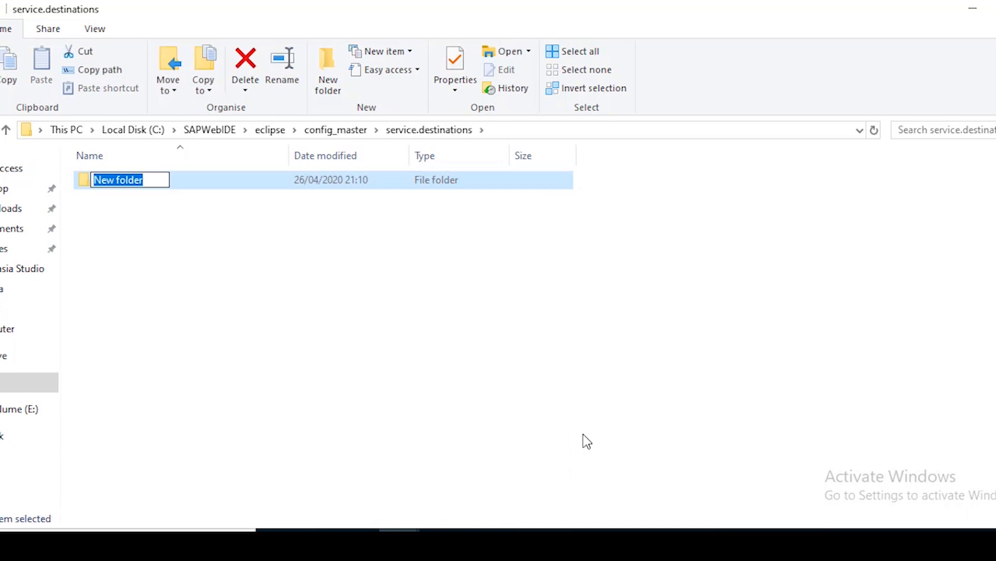
pyautogui.hotkey('ctrl', 'v')
pyautogui.press('Return')
pyautogui.press('Return')
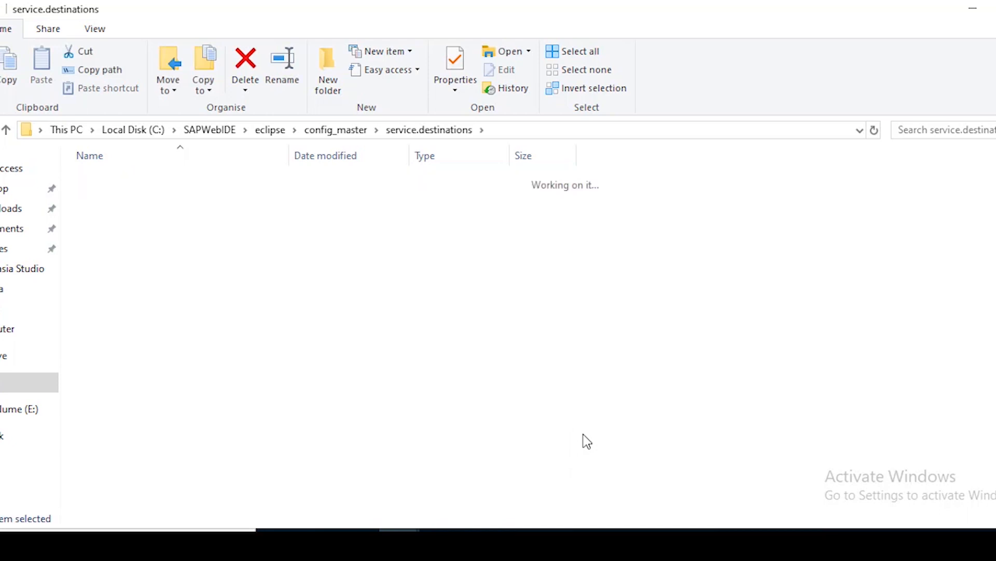
# Inside destinations, create a new empty text document named SDF
pyautogui.rightClick(300, 257)
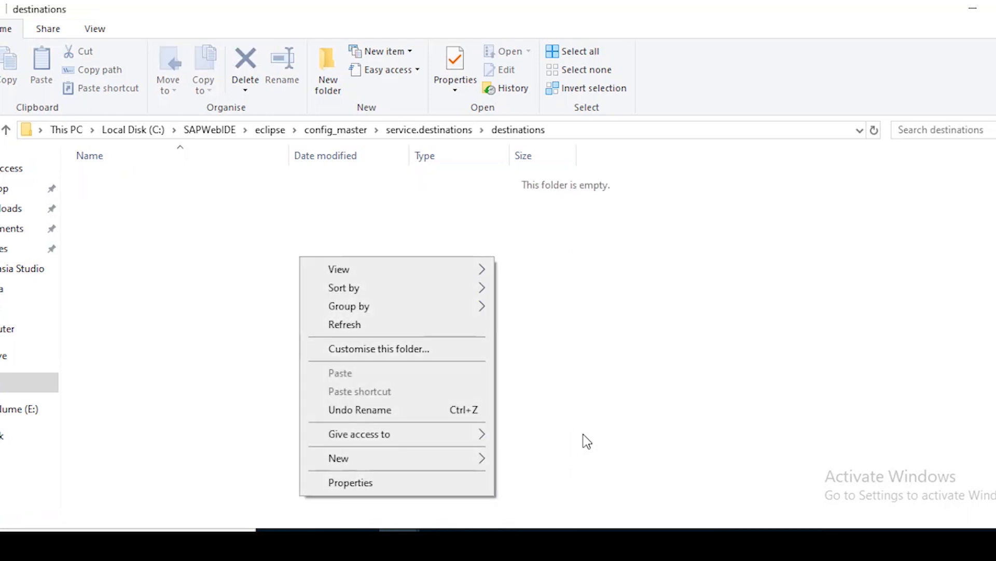
pyautogui.moveTo(397, 458)
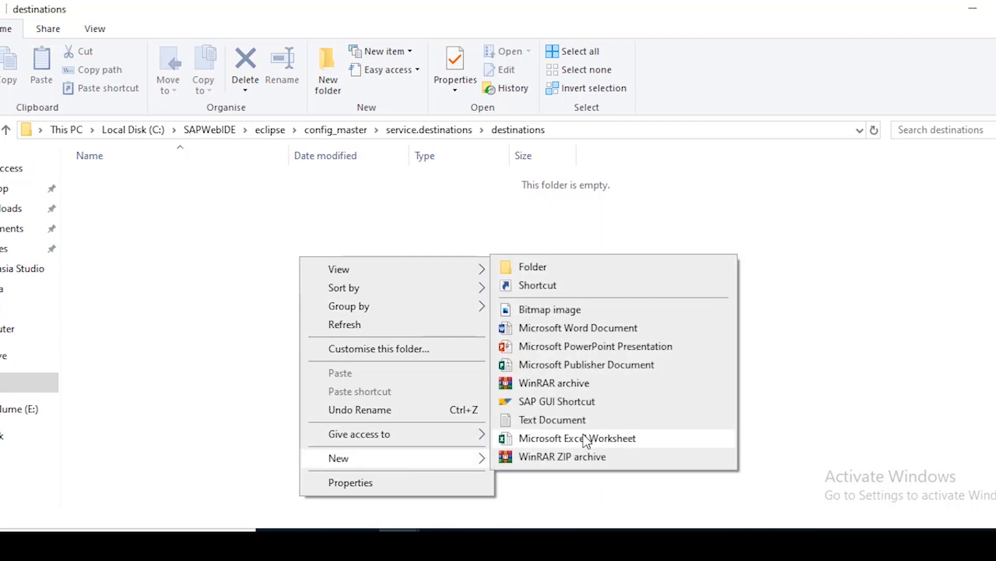
pyautogui.press('Down')
pyautogui.press('Down')
pyautogui.press('Down')
pyautogui.press('Down')
pyautogui.press('Down')
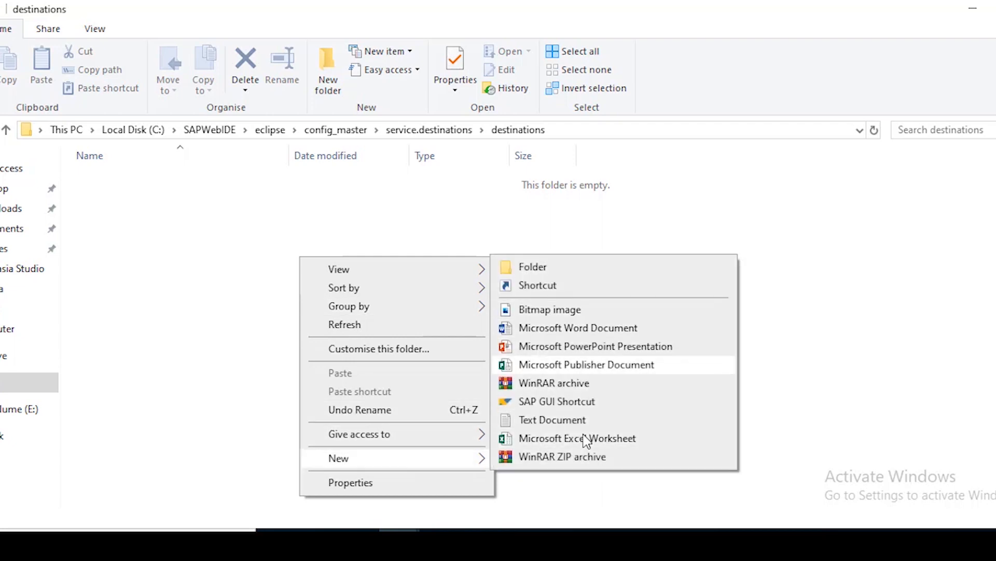
pyautogui.press('Return')
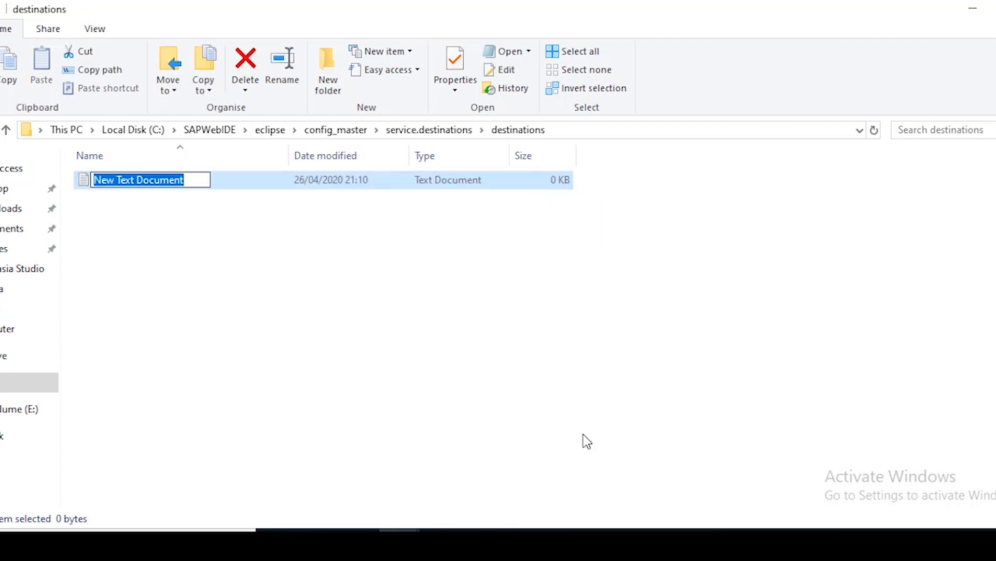
pyautogui.write('SDF')
pyautogui.press('Return')
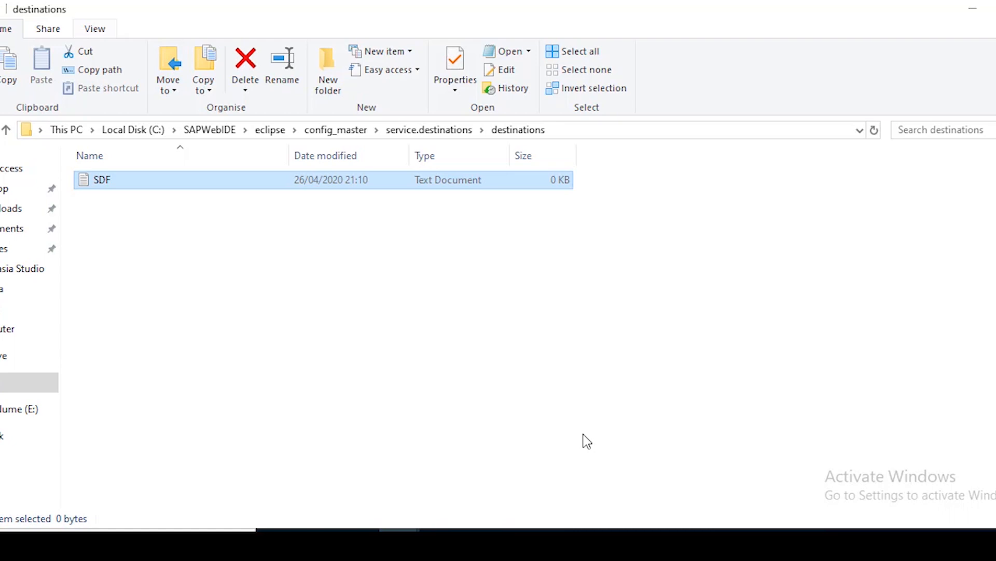
# Show file name extensions and rename SDF.txt to the extensionless SDF
pyautogui.click(95, 28)
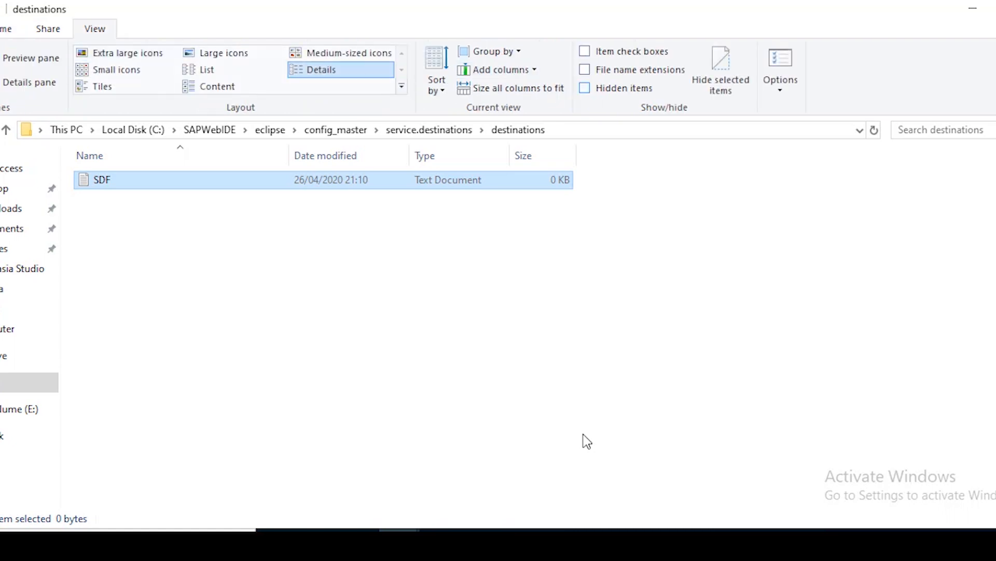
pyautogui.click(584, 69)
pyautogui.press('F2')
pyautogui.press('Right')
pyautogui.press('Right')
pyautogui.press('Right')
pyautogui.press('Right')
pyautogui.press('Right')
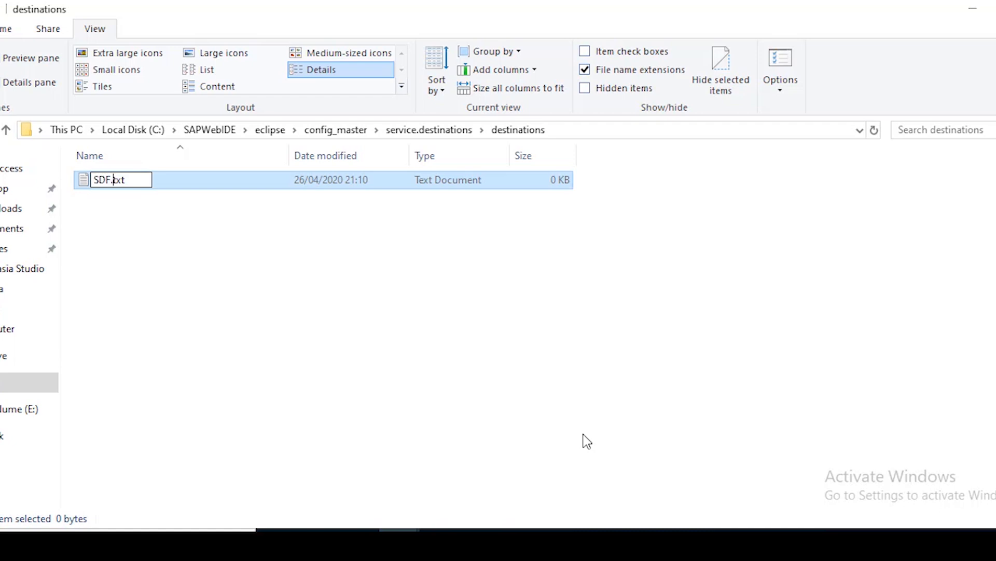
pyautogui.press('BackSpace')
pyautogui.press('BackSpace')
pyautogui.press('BackSpace')
pyautogui.press('BackSpace')
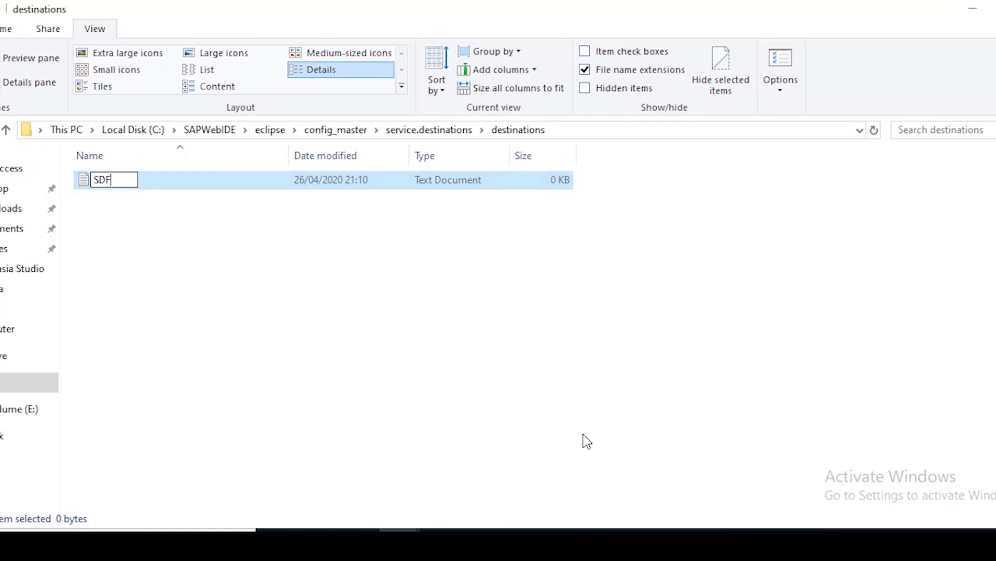
pyautogui.press('Return')
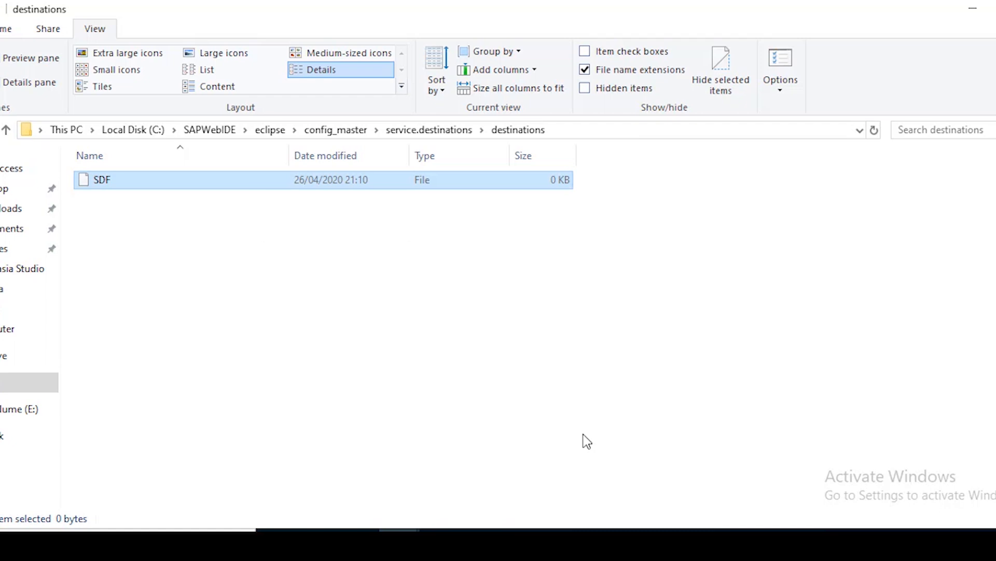
# Choose Notepad as the app to open the SDF file
pyautogui.hotkey('shift', 'F10')
pyautogui.press('Escape')
pyautogui.press('Return')
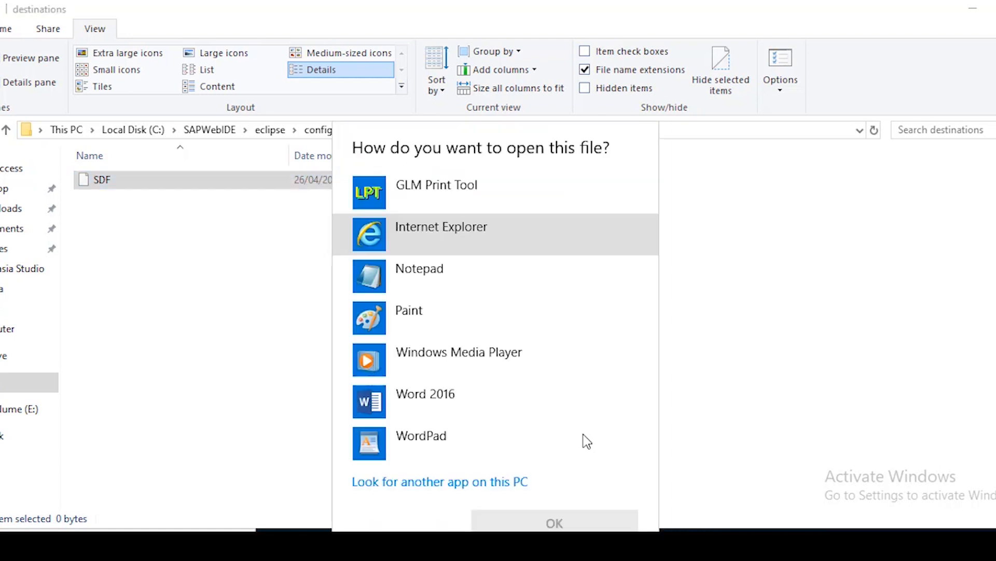
pyautogui.click(441, 275)
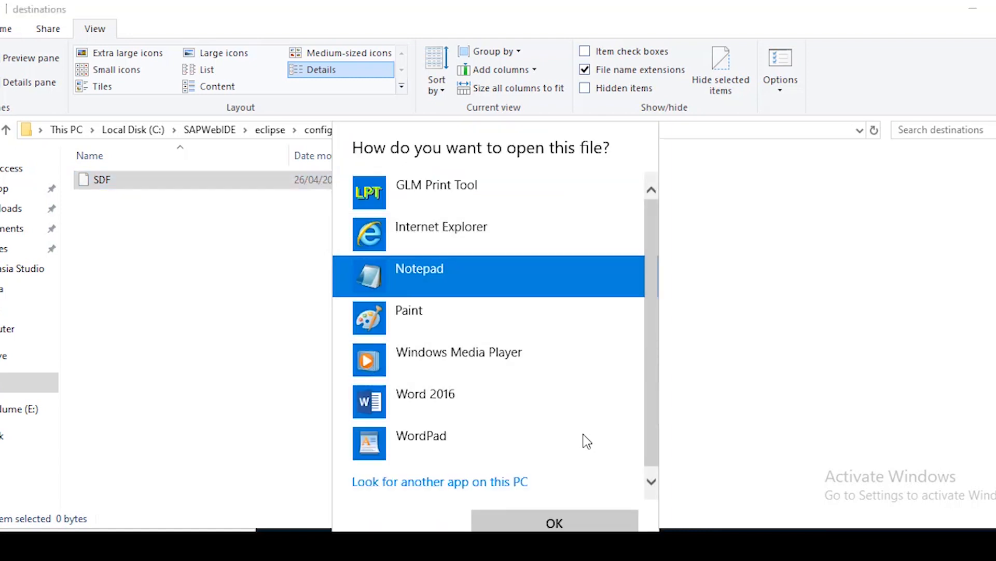
# Open SDF in Notepad and paste in the destination configuration template from the help page
pyautogui.press('Return')
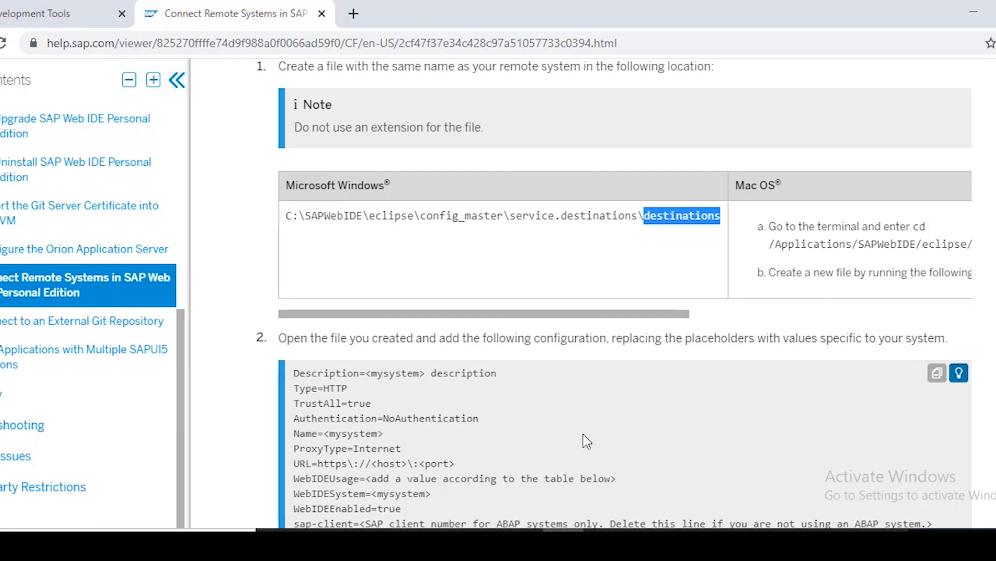
pyautogui.scroll(-2, 583, 435)
pyautogui.scroll(-2, 583, 434)
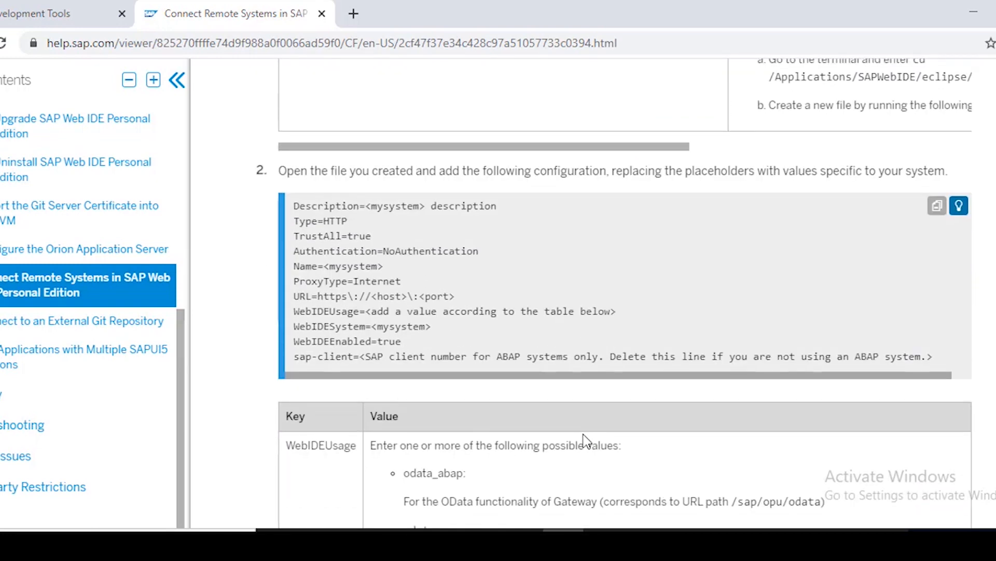
pyautogui.moveTo(294, 206)
pyautogui.mouseDown()
pyautogui.moveTo(433, 327)
pyautogui.moveTo(436, 341)
pyautogui.moveTo(939, 357)
pyautogui.mouseUp()
pyautogui.hotkey('ctrl', 'c')
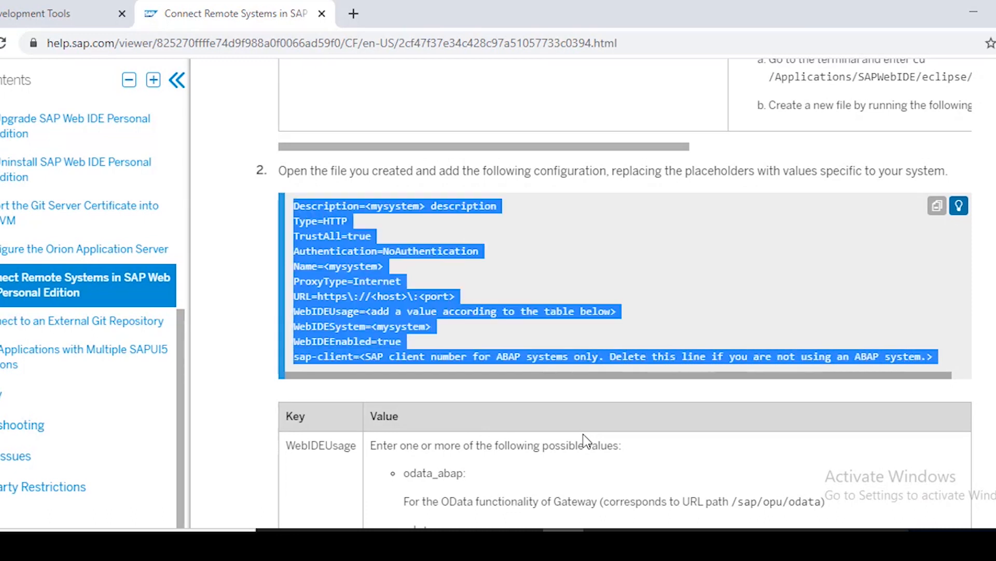
pyautogui.hotkey('alt', 'Tab')
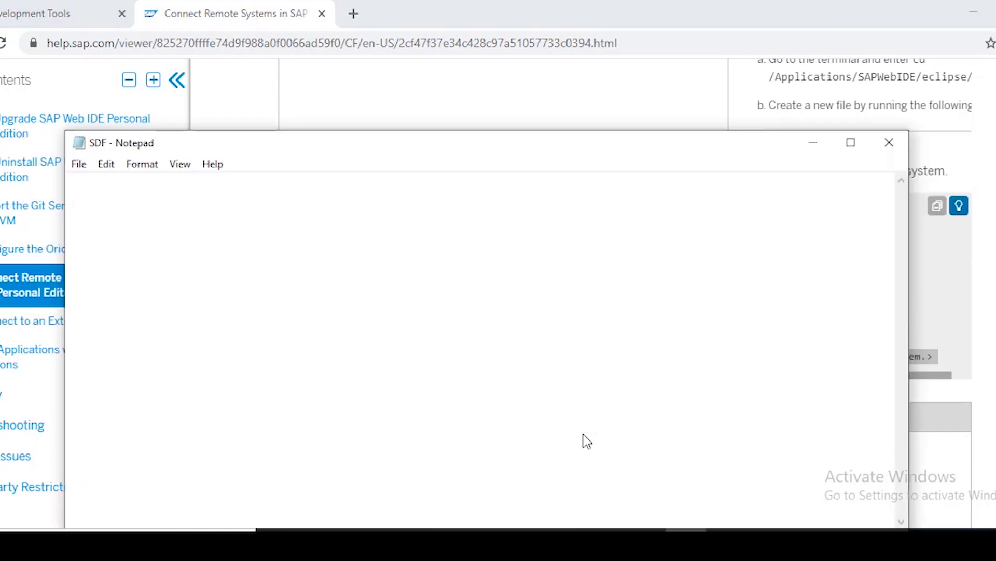
pyautogui.hotkey('ctrl', 'v')
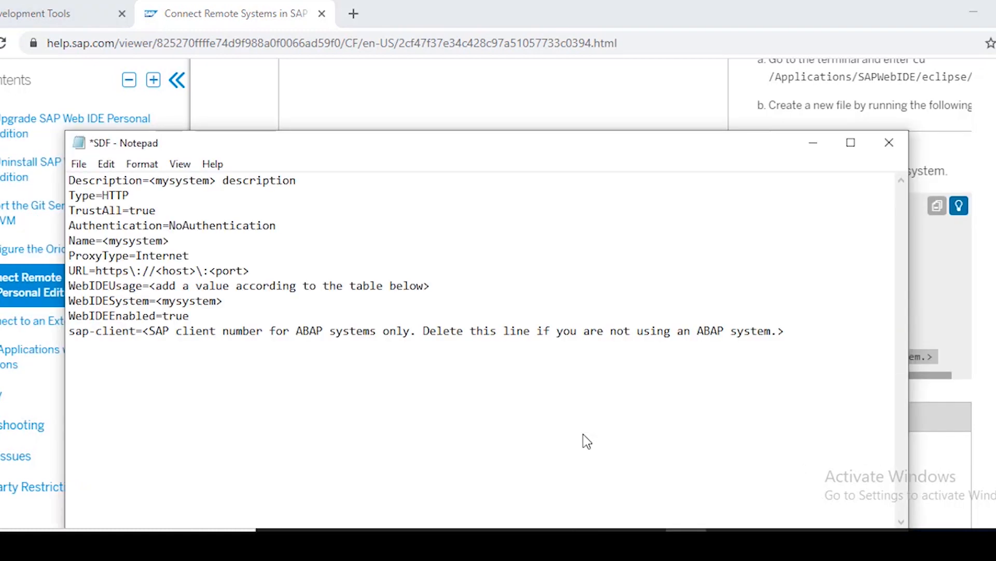
# Set the description to 'SDF Front End System' and the destination name to SDF
pyautogui.moveTo(149, 181); pyautogui.dragTo(297, 180)
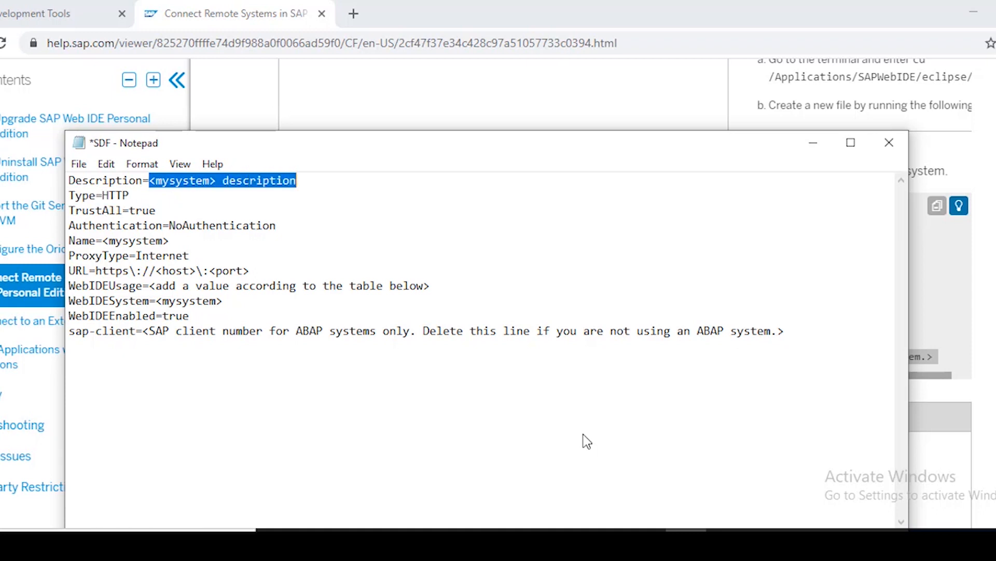
pyautogui.write('SDF ')
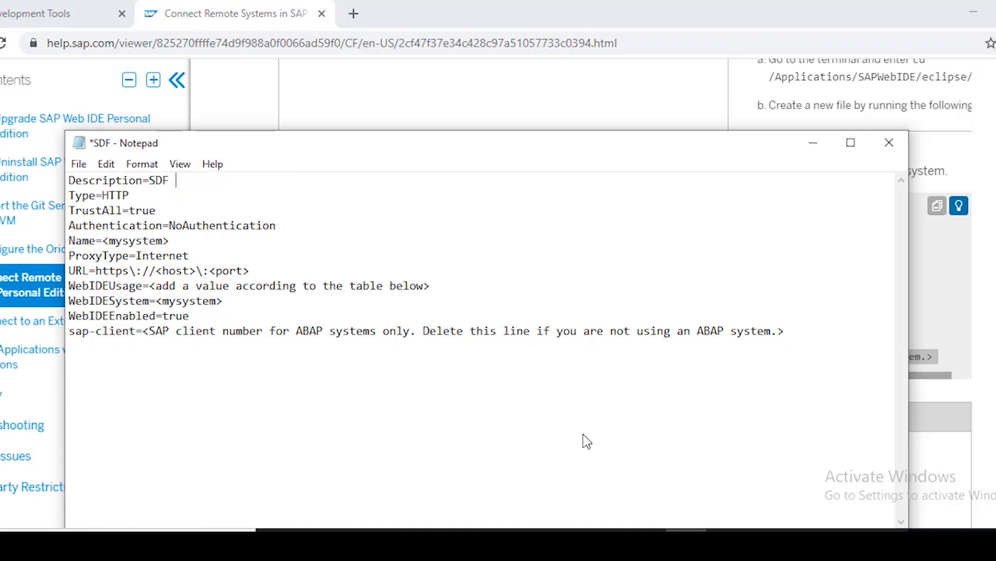
pyautogui.write('Front End SYstem')
pyautogui.press('BackSpace')
pyautogui.press('BackSpace')
pyautogui.press('BackSpace')
pyautogui.press('BackSpace')
pyautogui.press('BackSpace')
pyautogui.write('ystem')
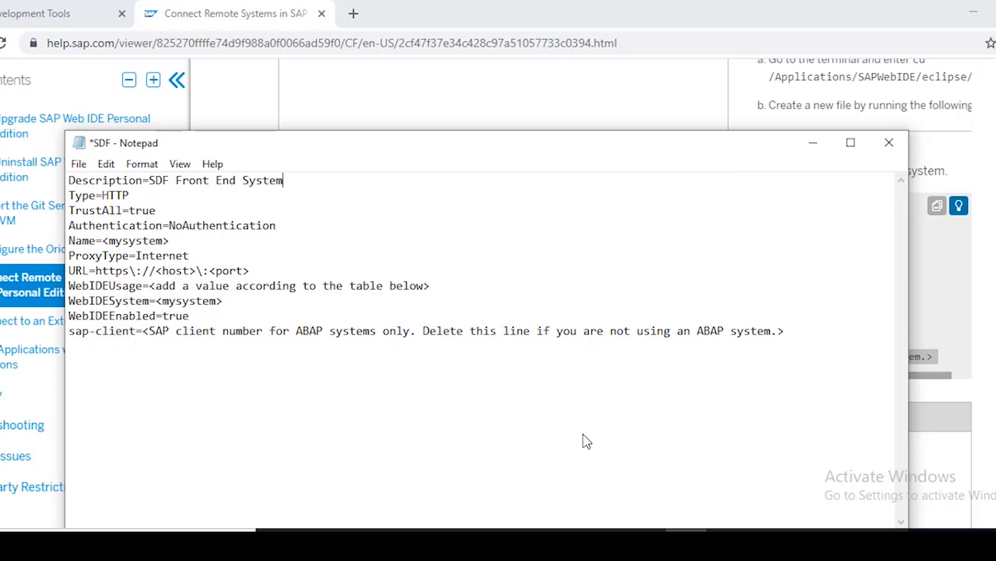
pyautogui.press('Down')
pyautogui.press('Down')
pyautogui.press('Down')
pyautogui.press('Down')
pyautogui.press('Left')
pyautogui.press('Left')
pyautogui.hotkey('shift', 'Left')
pyautogui.hotkey('shift', 'Right')
pyautogui.hotkey('shift', 'Right')
pyautogui.hotkey('shift', 'Right')
pyautogui.hotkey('shift', 'Right')
pyautogui.hotkey('shift', 'Right')
pyautogui.hotkey('shift', 'Right')
pyautogui.hotkey('shift', 'Right')
pyautogui.hotkey('shift', 'Right')
pyautogui.hotkey('shift', 'Right')
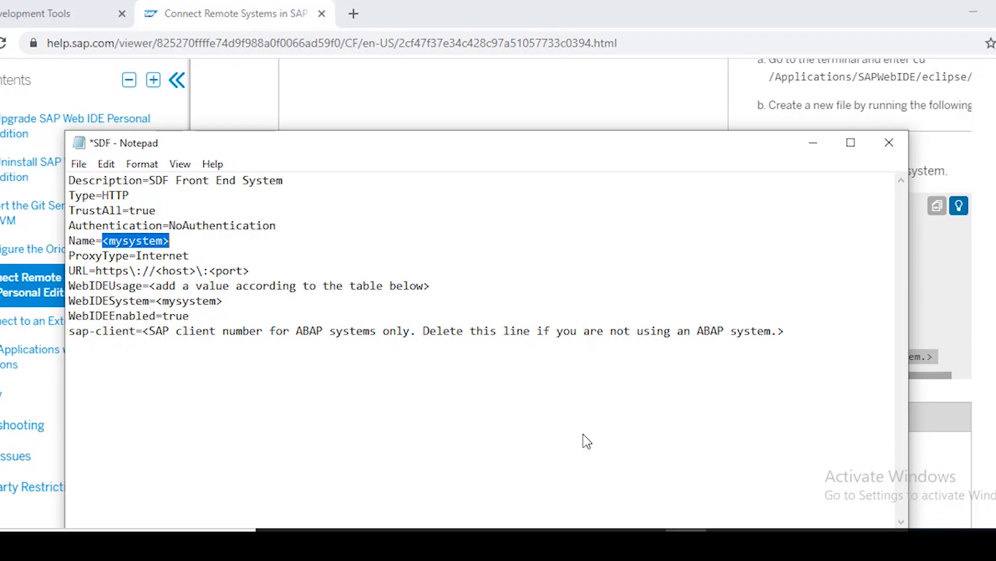
pyautogui.write('SDF')
# Set the URL host to 172.18.24.29 and the port to 5203
pyautogui.press('Down')
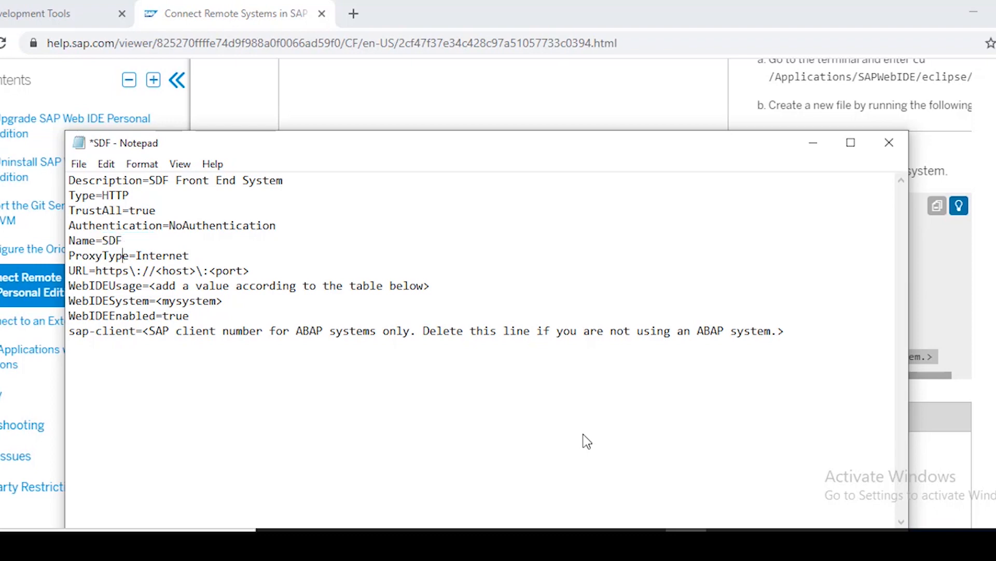
pyautogui.press('Right')
pyautogui.press('Right')
pyautogui.press('Down')
pyautogui.press('Right')
pyautogui.hotkey('shift', 'Right')
pyautogui.hotkey('shift', 'Right')
pyautogui.hotkey('shift', 'Right')
pyautogui.hotkey('shift', 'Right')
pyautogui.hotkey('shift', 'Right')
pyautogui.hotkey('shift', 'Right')
pyautogui.hotkey('shift', 'Right')
pyautogui.hotkey('shift', 'Right')
pyautogui.hotkey('shift', 'Right')
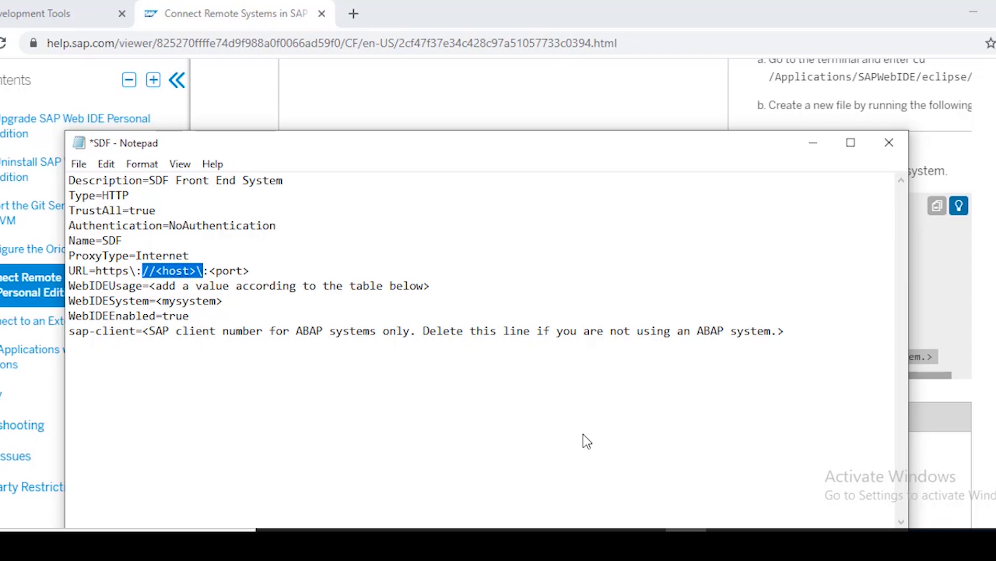
pyautogui.write('172.18')
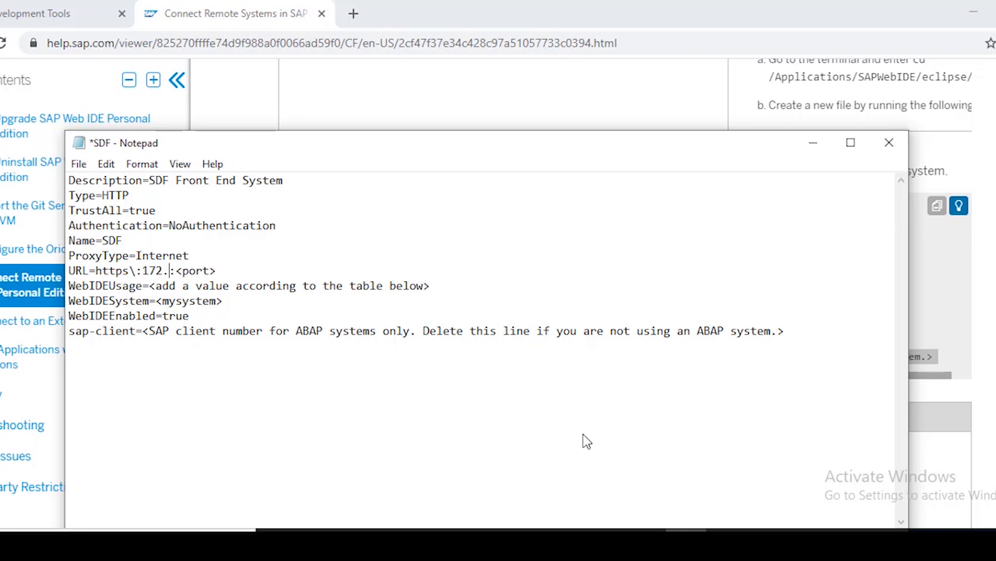
pyautogui.write('.24.2')
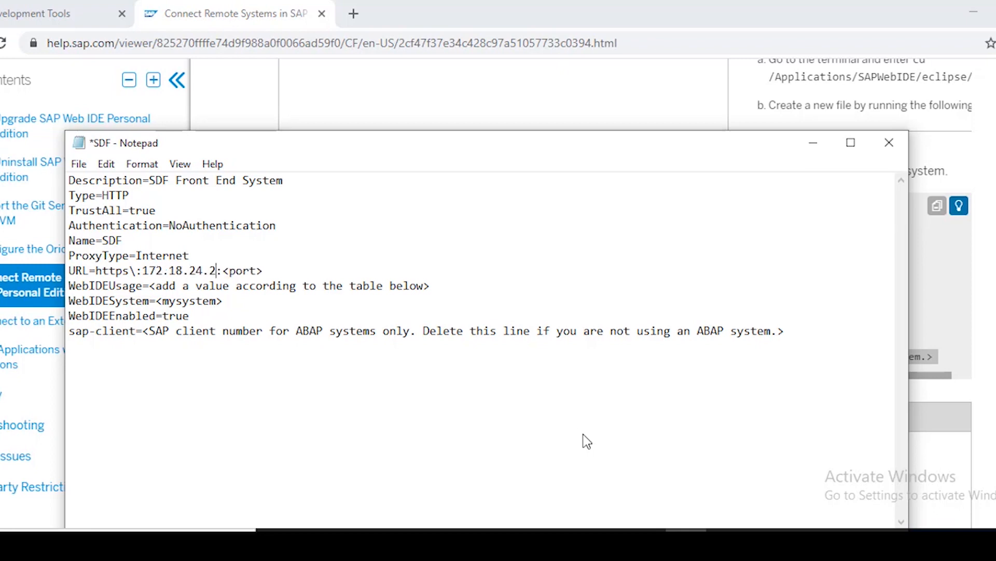
pyautogui.write('9')
pyautogui.press('Right')
pyautogui.hotkey('shift', 'Right')
pyautogui.hotkey('shift', 'Right')
pyautogui.hotkey('shift', 'Right')
pyautogui.hotkey('shift', 'Right')
pyautogui.hotkey('shift', 'Right')
pyautogui.hotkey('shift', 'Right')
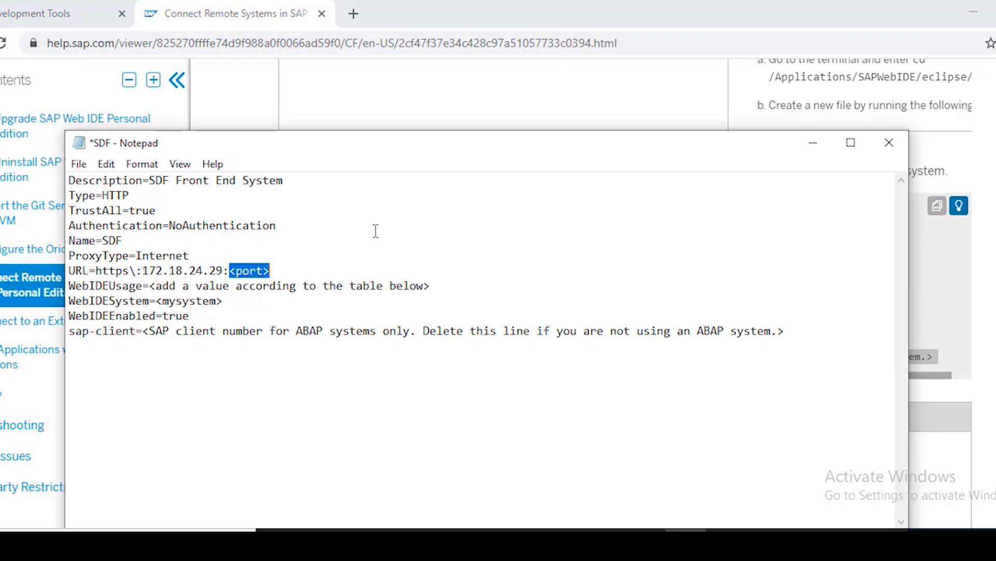
pyautogui.click(282, 275)
pyautogui.press('BackSpace')
pyautogui.press('BackSpace')
pyautogui.press('BackSpace')
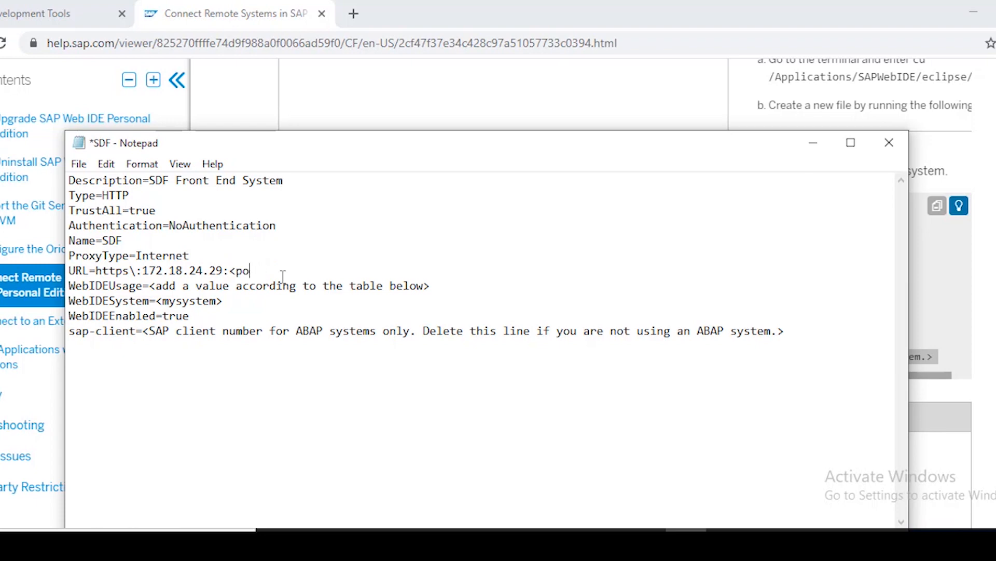
pyautogui.press('BackSpace')
pyautogui.press('BackSpace')
pyautogui.press('BackSpace')
pyautogui.write('5203')
# Select the WebIDEUsage placeholder value so it can be replaced
pyautogui.press('Left')
pyautogui.press('Left')
pyautogui.press('Left')
pyautogui.press('Left')
pyautogui.hotkey('shift', 'Right')
pyautogui.hotkey('shift', 'Right')
pyautogui.hotkey('shift', 'Right')
pyautogui.hotkey('shift', 'Right')
pyautogui.hotkey('shift', 'Right')
pyautogui.hotkey('shift', 'Right')
pyautogui.hotkey('shift', 'Right')
pyautogui.hotkey('shift', 'Right')
pyautogui.hotkey('shift', 'Right')
pyautogui.hotkey('shift', 'Right')
pyautogui.hotkey('shift', 'Right')
pyautogui.hotkey('shift', 'Right')
pyautogui.hotkey('shift', 'Right')
pyautogui.hotkey('shift', 'Right')
pyautogui.hotkey('shift', 'Right')
pyautogui.hotkey('shift', 'Right')
pyautogui.hotkey('shift', 'Right')
pyautogui.hotkey('shift', 'Right')
pyautogui.hotkey('shift', 'Right')
pyautogui.hotkey('shift', 'Right')
pyautogui.hotkey('shift', 'Right')
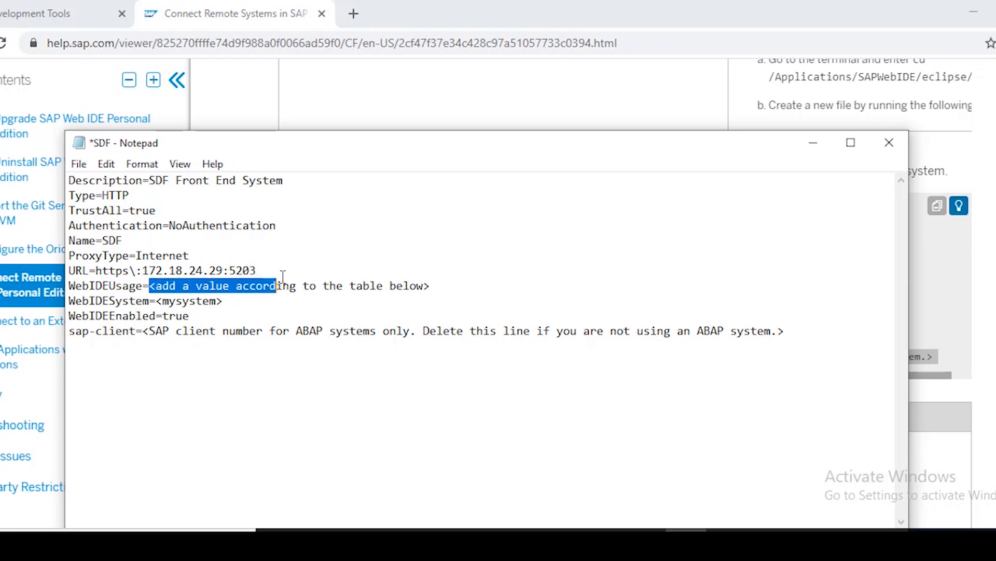
pyautogui.hotkey('shift', 'Right')
pyautogui.hotkey('shift', 'Right')
pyautogui.hotkey('shift', 'Right')
pyautogui.hotkey('shift', 'Right')
pyautogui.hotkey('shift', 'Right')
pyautogui.hotkey('shift', 'Right')
pyautogui.hotkey('shift', 'Right')
pyautogui.hotkey('shift', 'Right')
pyautogui.hotkey('shift', 'Right')
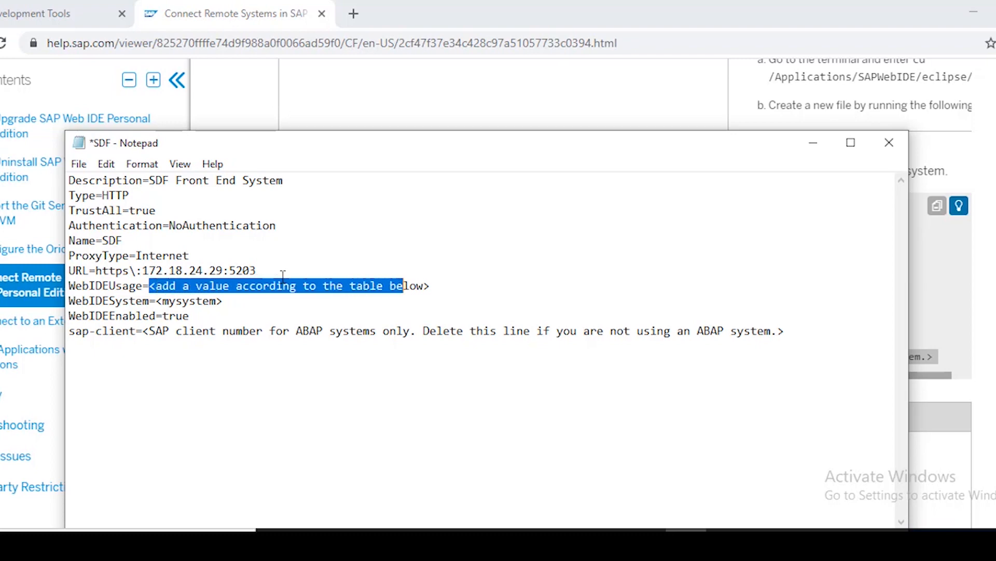
pyautogui.hotkey('shift', 'Right')
pyautogui.hotkey('alt', 'Tab')
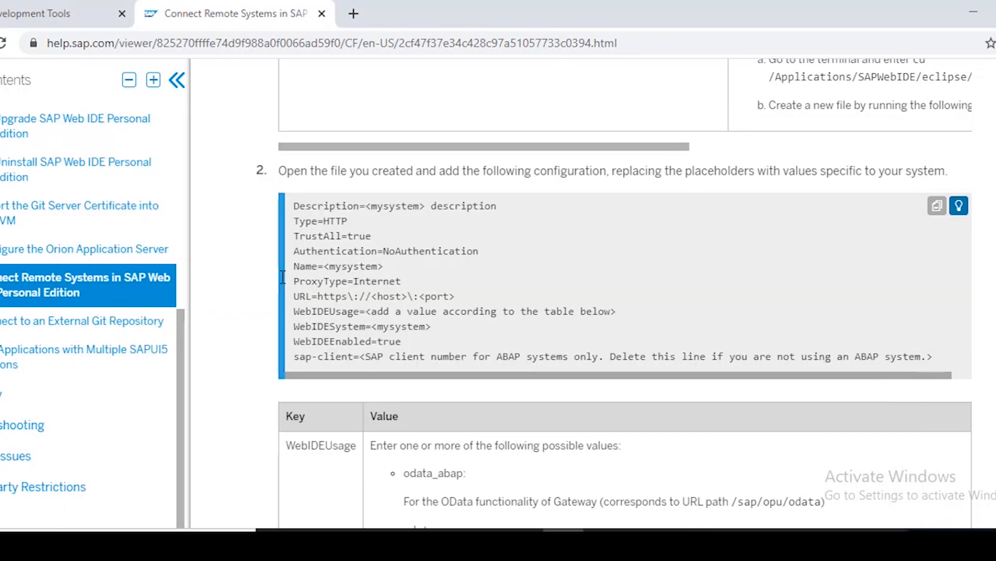
# Copy the WebIDEUsage values odata_abap, odata_gen and ui5_execute_abap into SDF, comma-separated
pyautogui.scroll(-3, 283, 276)
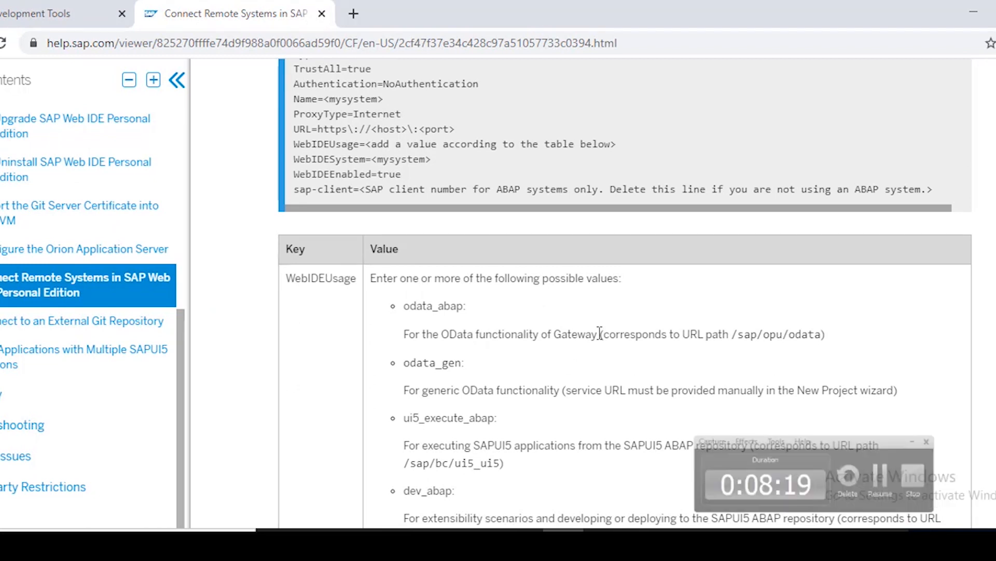
pyautogui.doubleClick(434, 306)
pyautogui.hotkey('ctrl', 'c')
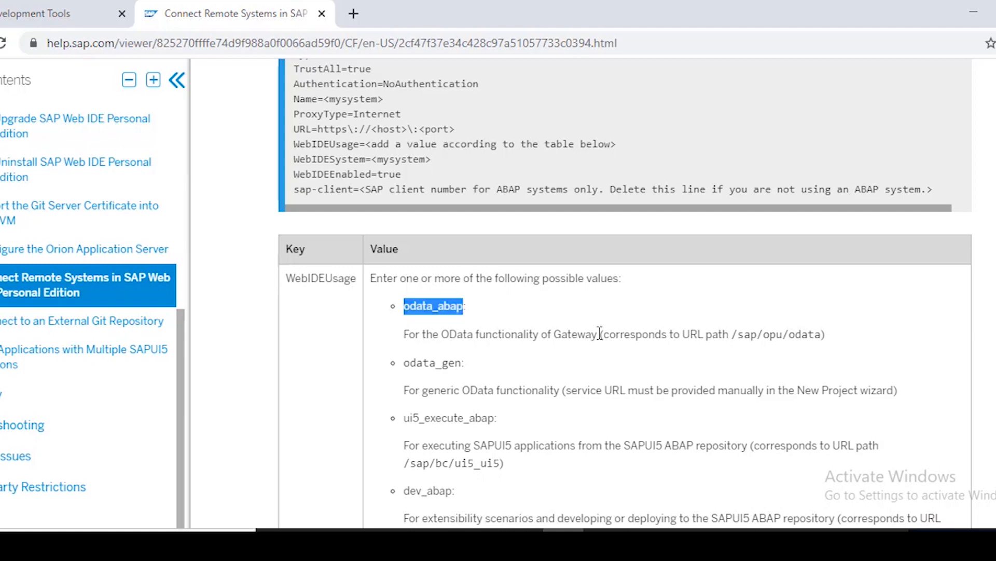
pyautogui.hotkey('alt', 'Tab')
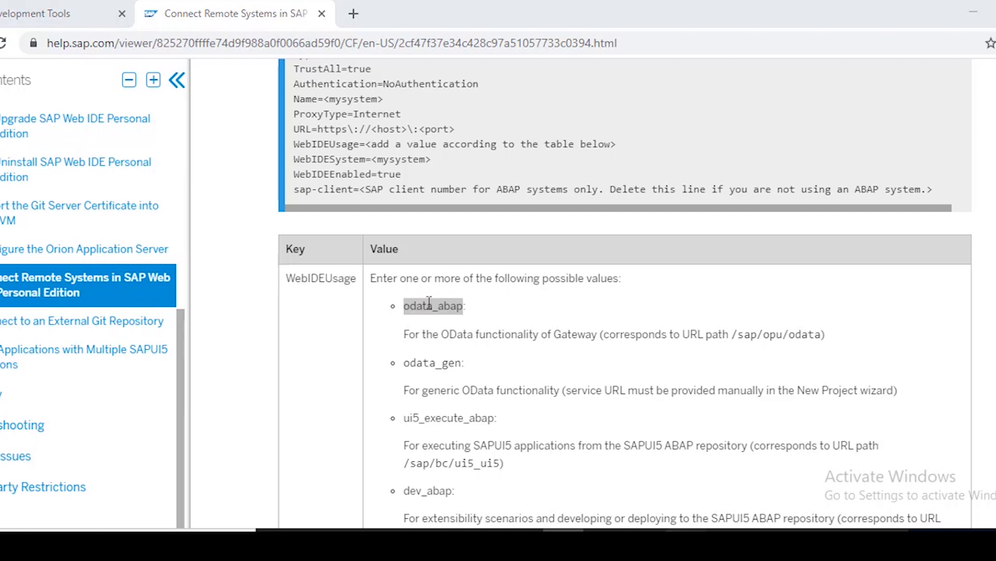
pyautogui.hotkey('ctrl', 'v')
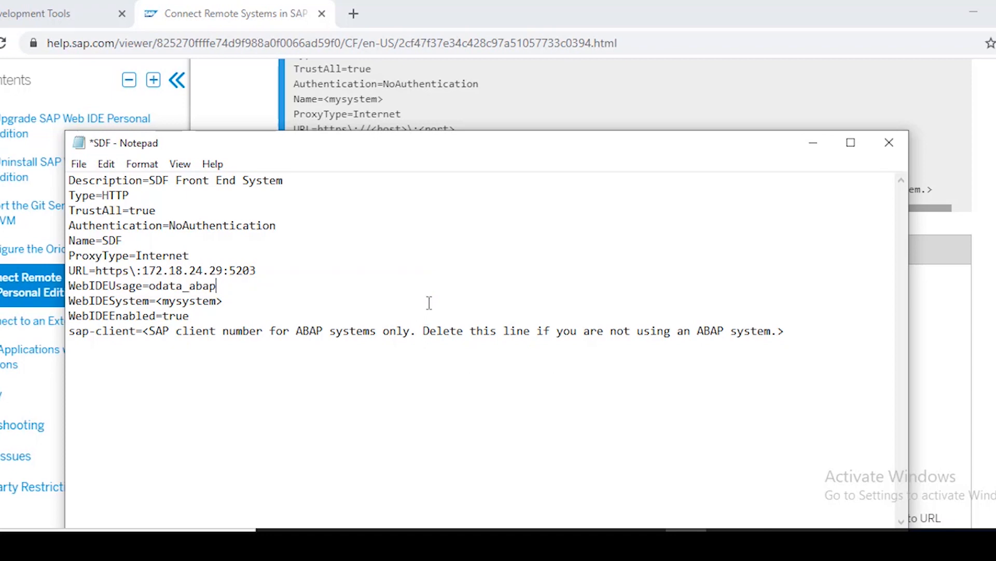
pyautogui.write(',')
pyautogui.hotkey('alt', 'Tab')
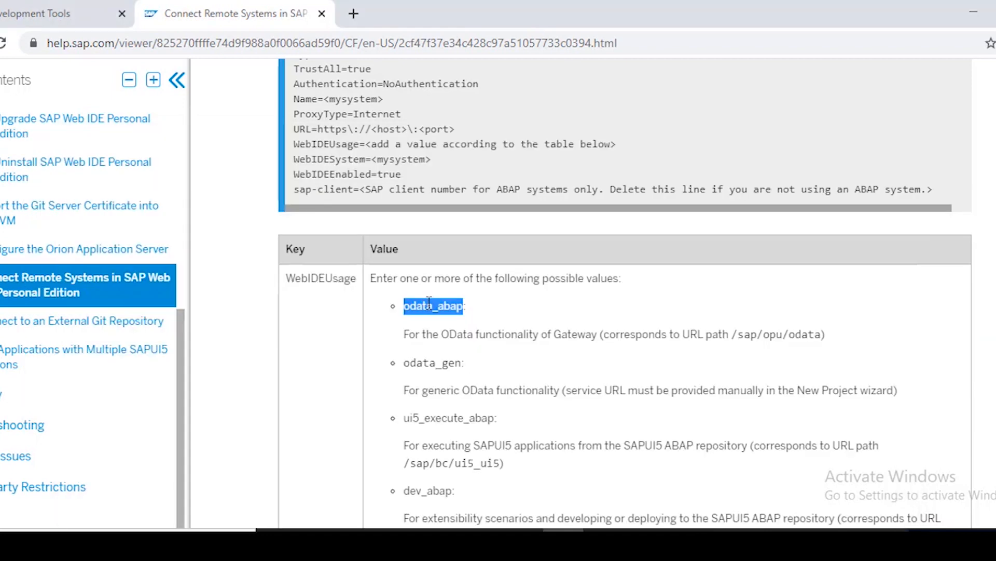
pyautogui.doubleClick(432, 363)
pyautogui.hotkey('ctrl', 'c')
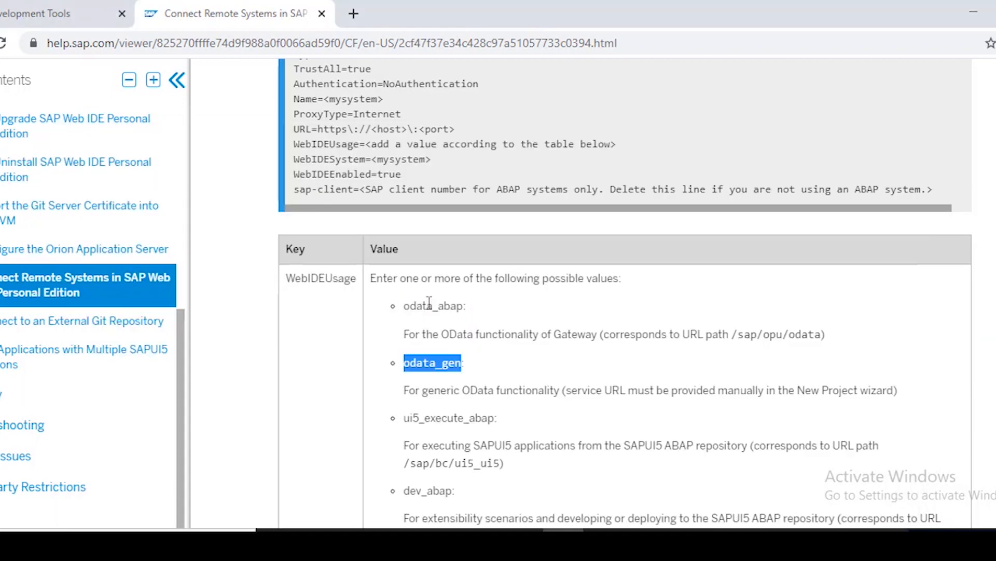
pyautogui.hotkey('alt', 'Tab')
pyautogui.hotkey('ctrl', 'v')
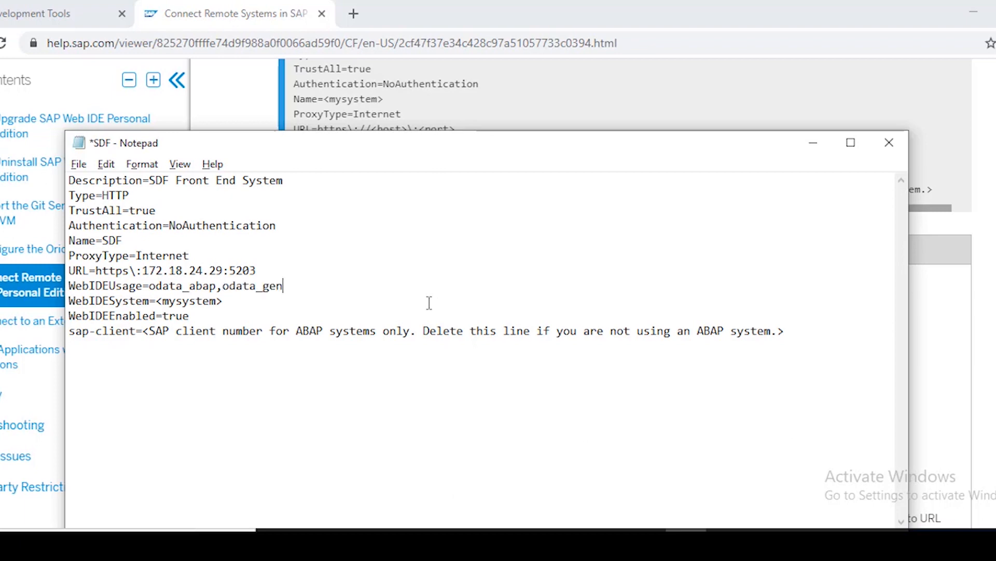
pyautogui.hotkey('alt', 'Tab')
pyautogui.scroll(-2, 429, 303)
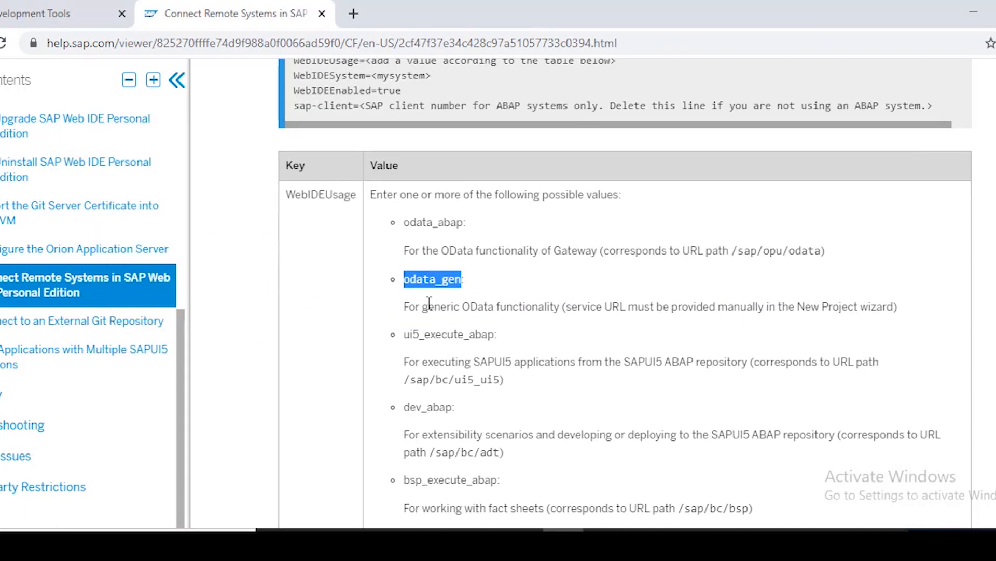
pyautogui.doubleClick(449, 335)
pyautogui.hotkey('ctrl', 'c')
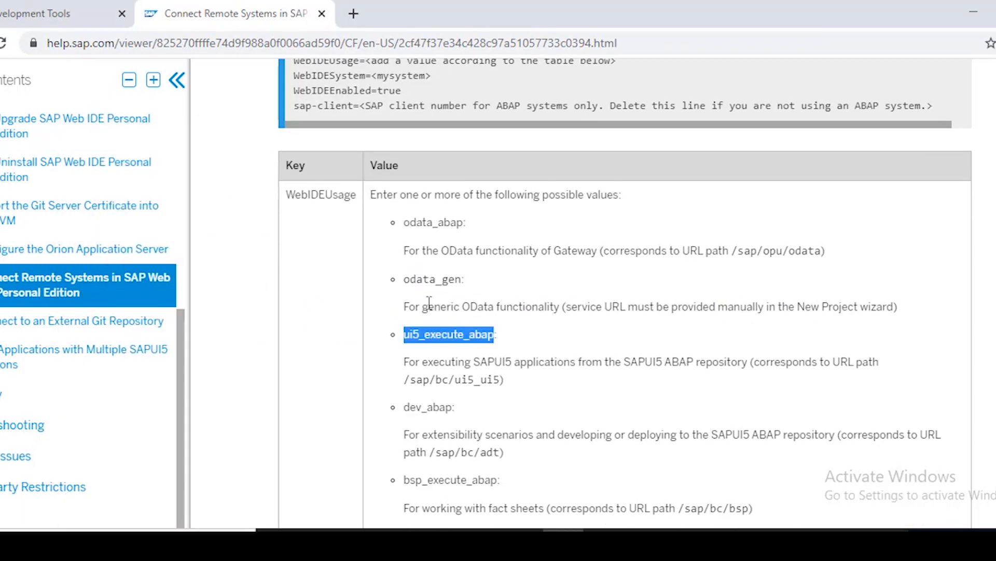
pyautogui.hotkey('alt', 'Tab')
pyautogui.write(',')
pyautogui.hotkey('ctrl', 'v')
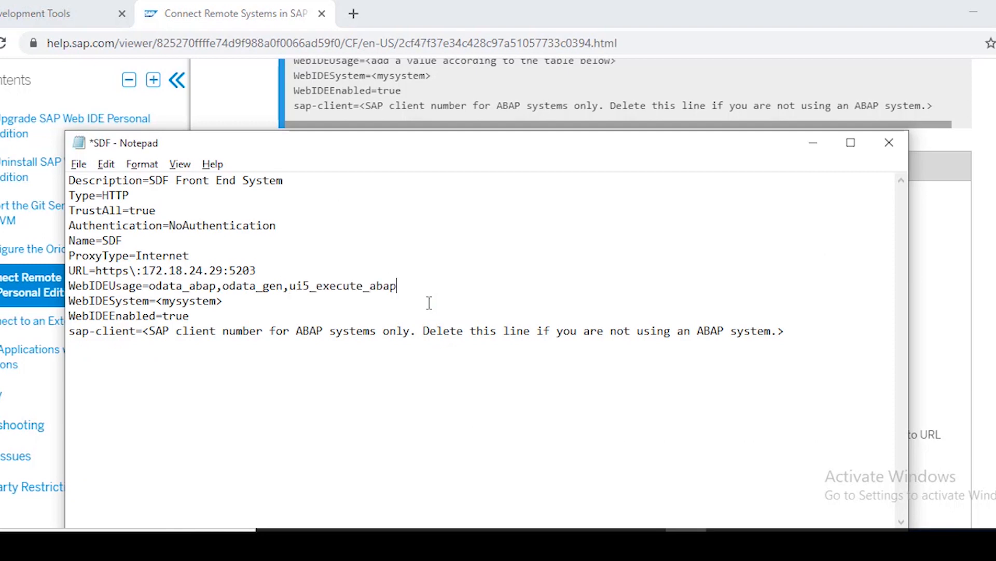
pyautogui.hotkey('alt', 'Tab')
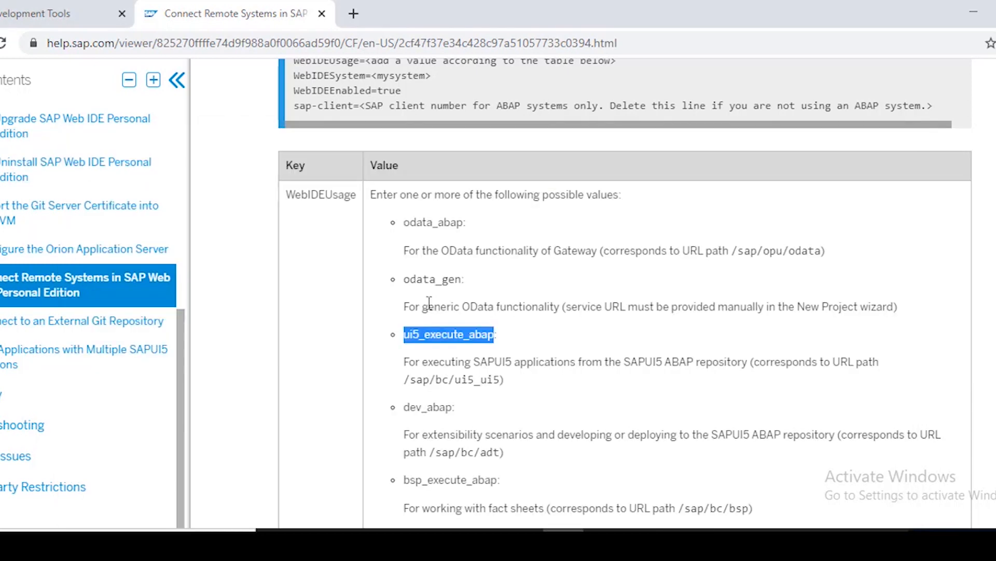
# Append dev_abap, bsp_execute_abap and odata_xs to the WebIDEUsage line
pyautogui.scroll(-2, 429, 302)
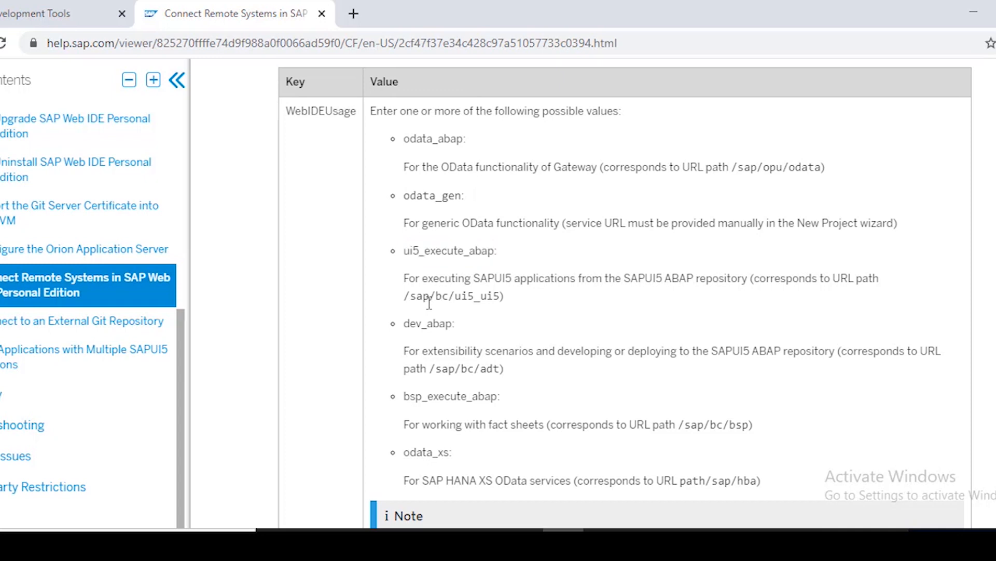
pyautogui.doubleClick(429, 322)
pyautogui.hotkey('ctrl', 'c')
pyautogui.hotkey('alt', 'Tab')
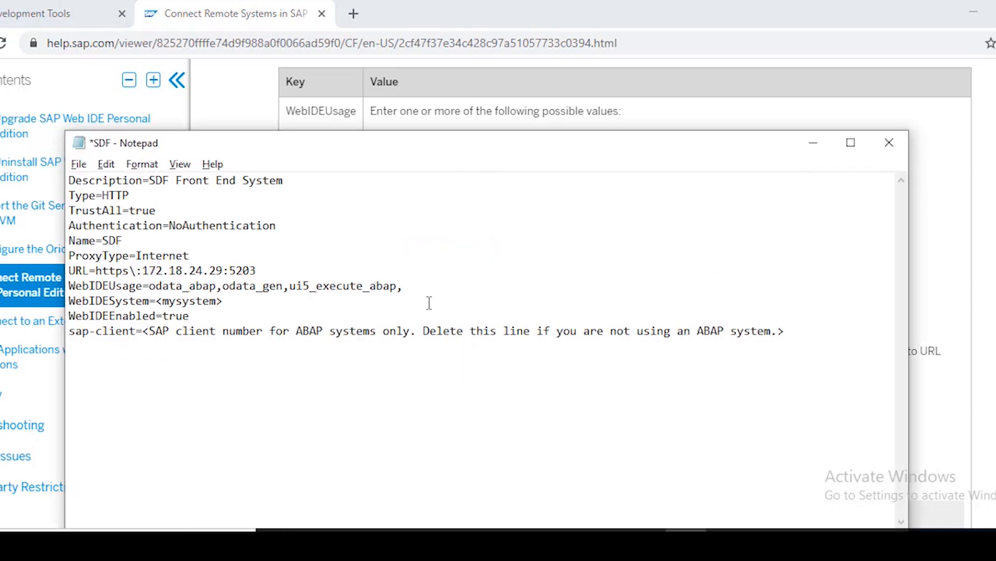
pyautogui.hotkey('ctrl', 'v')
pyautogui.write(',')
pyautogui.hotkey('alt', 'Tab')
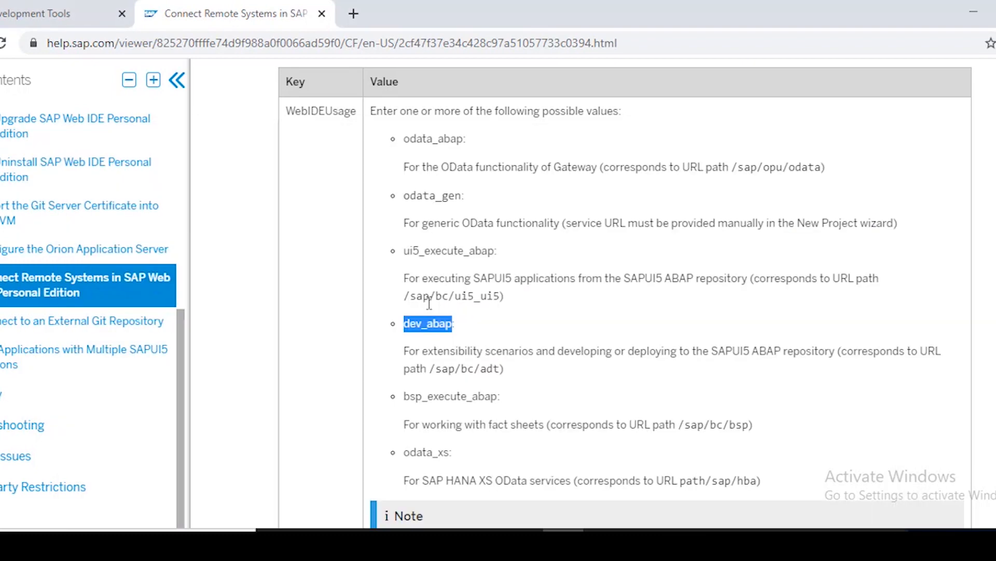
pyautogui.doubleClick(448, 397)
pyautogui.hotkey('ctrl', 'c')
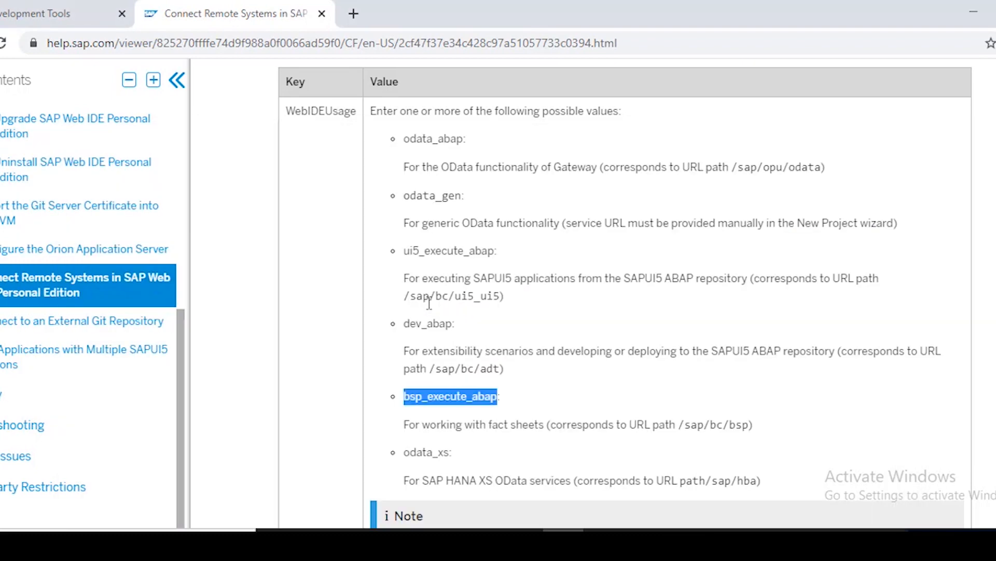
pyautogui.hotkey('alt', 'Tab')
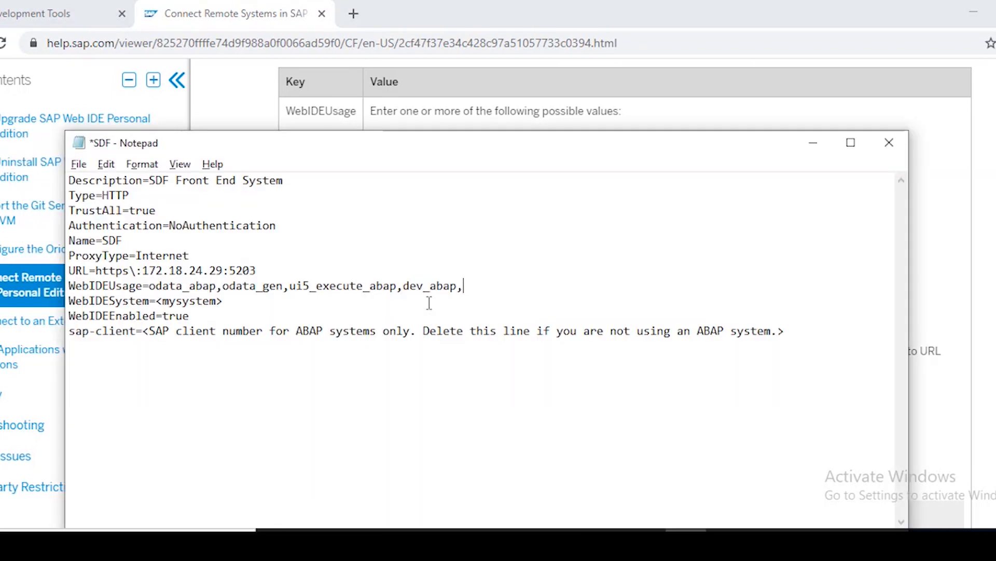
pyautogui.hotkey('ctrl', 'v')
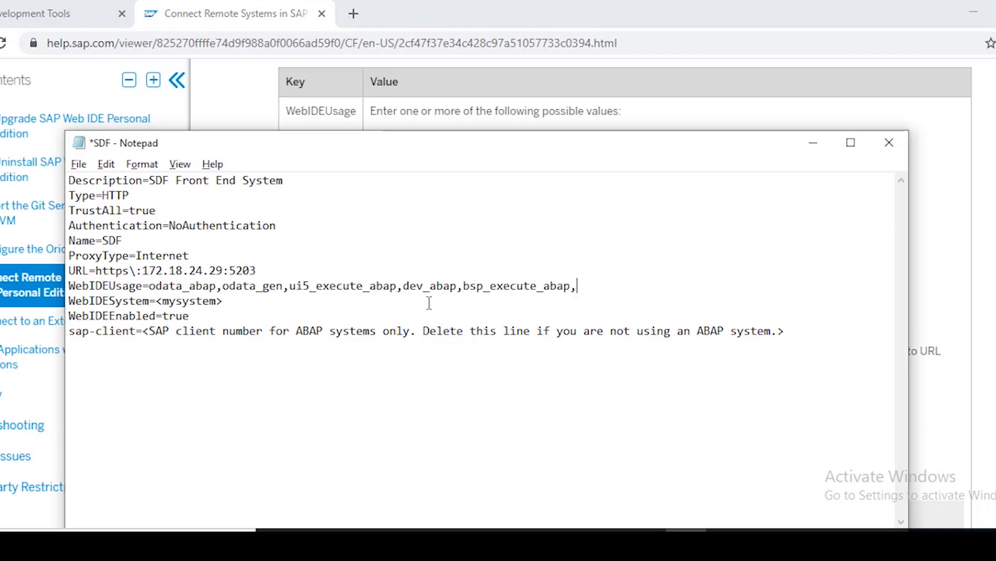
pyautogui.hotkey('alt', 'Tab')
pyautogui.doubleClick(426, 452)
pyautogui.hotkey('ctrl', 'c')
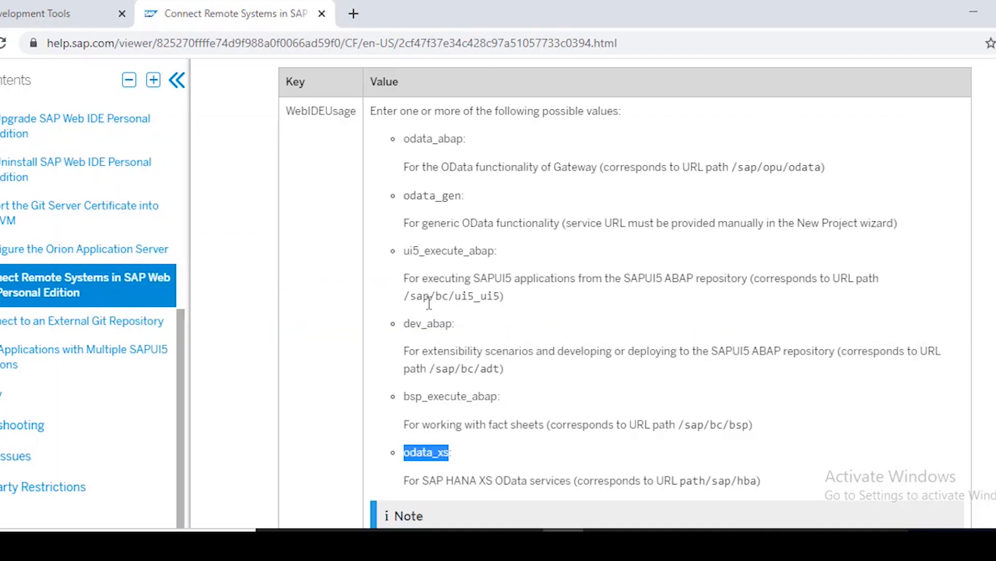
pyautogui.hotkey('alt', 'Tab')
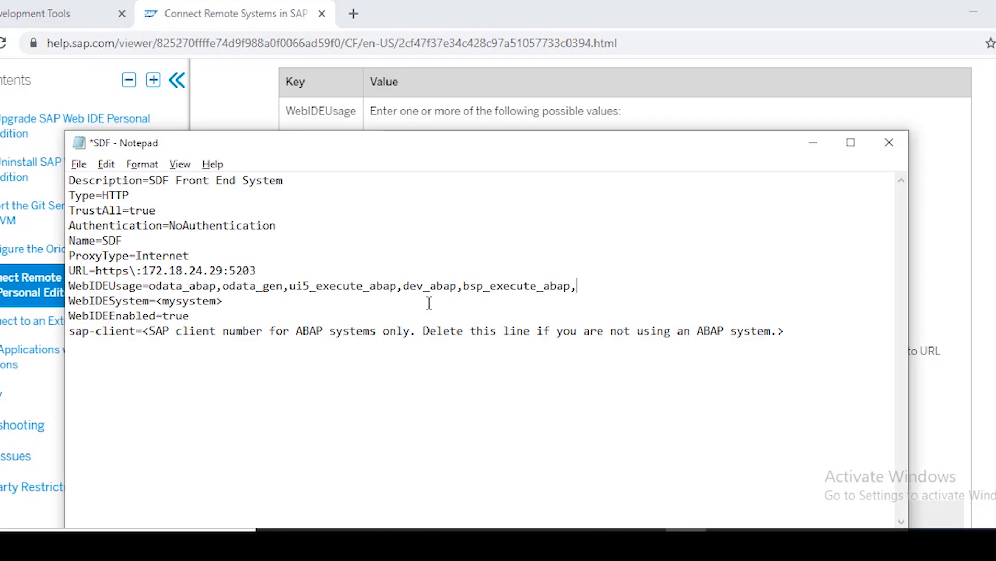
pyautogui.hotkey('ctrl', 'v')
pyautogui.hotkey('alt', 'Tab')
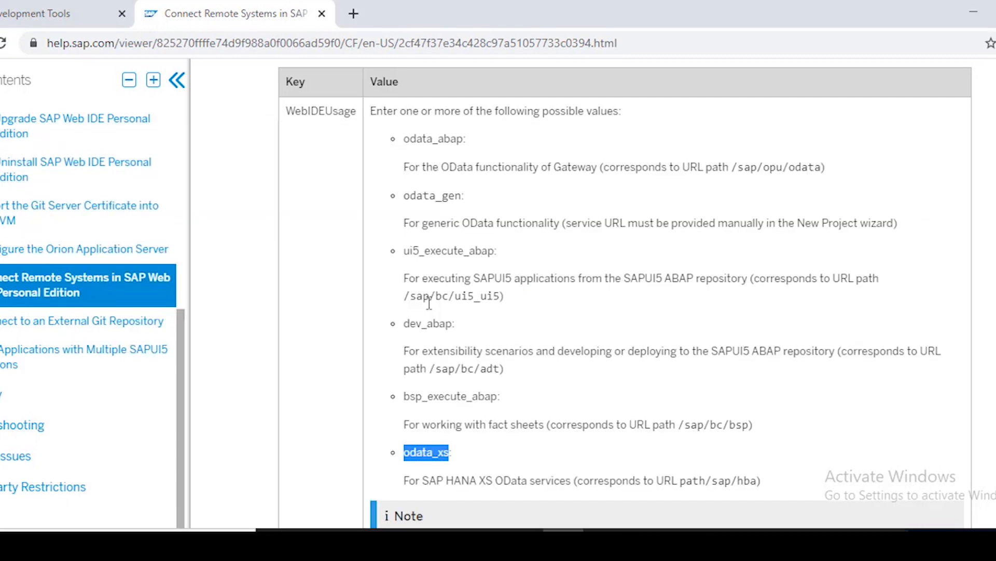
pyautogui.scroll(-3, 429, 302)
pyautogui.hotkey('alt', 'Tab')
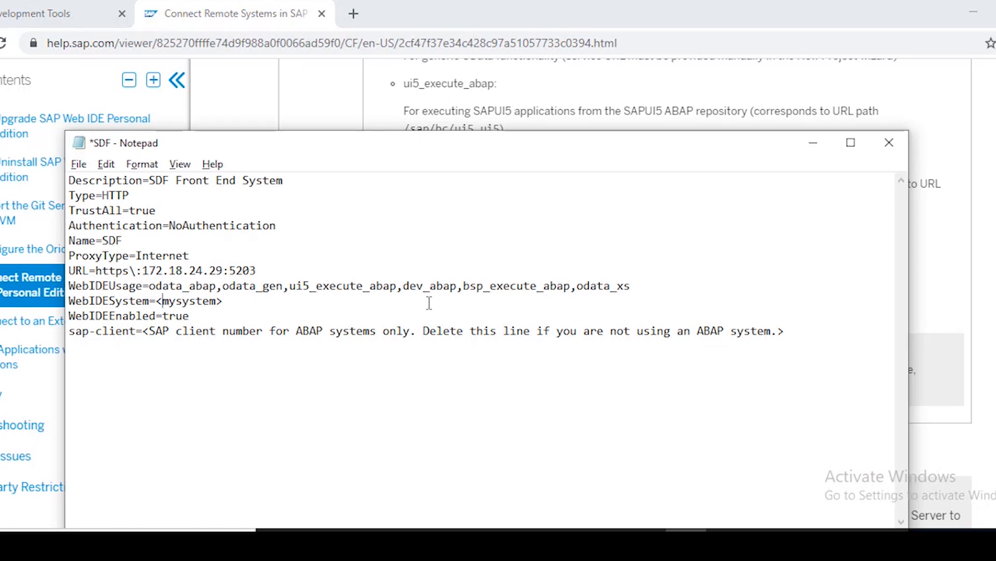
pyautogui.hotkey('shift', 'Right')
pyautogui.hotkey('shift', 'Right')
pyautogui.hotkey('shift', 'Right')
# Set WebIDESystem=SDF and sap-client=400 in the SDF destination file, then save and close it
pyautogui.press('Left')
pyautogui.press('Left')
pyautogui.press('Left')
pyautogui.press('Right')
pyautogui.hotkey('shift', 'Right')
pyautogui.hotkey('shift', 'Right')
pyautogui.hotkey('shift', 'Right')
pyautogui.hotkey('shift', 'Right')
pyautogui.hotkey('shift', 'Right')
pyautogui.hotkey('shift', 'Right')
pyautogui.hotkey('shift', 'Right')
pyautogui.hotkey('shift', 'Right')
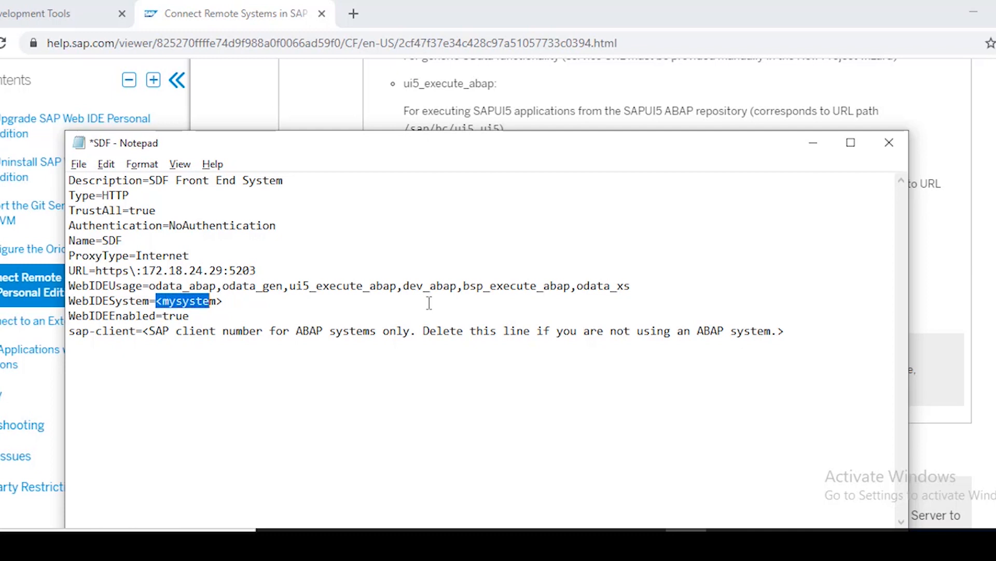
pyautogui.hotkey('shift', 'Right')
pyautogui.hotkey('shift', 'Right')
pyautogui.write('S')
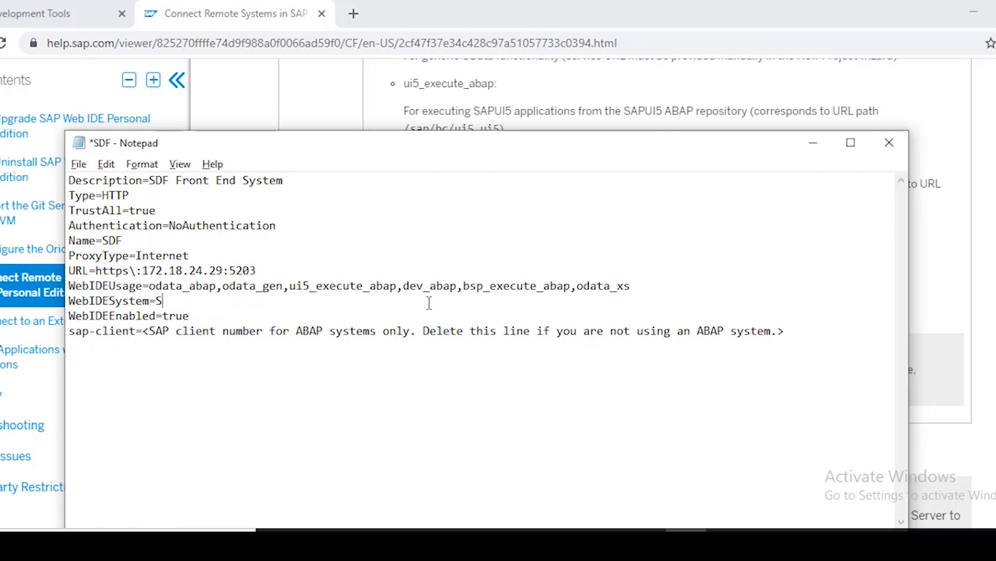
pyautogui.write('DF')
pyautogui.moveTo(143, 331); pyautogui.dragTo(793, 331)
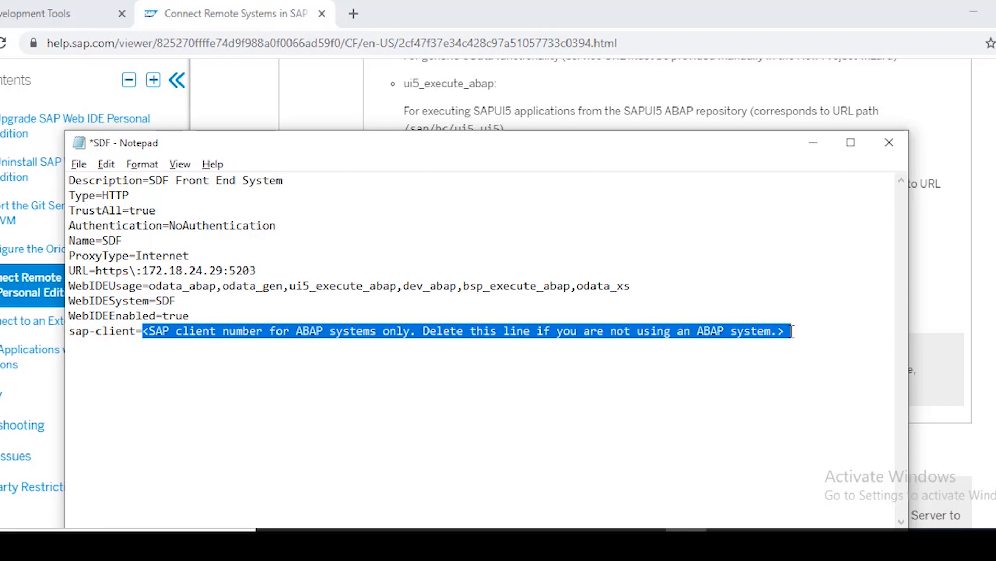
pyautogui.write('400')
pyautogui.hotkey('ctrl', 's')
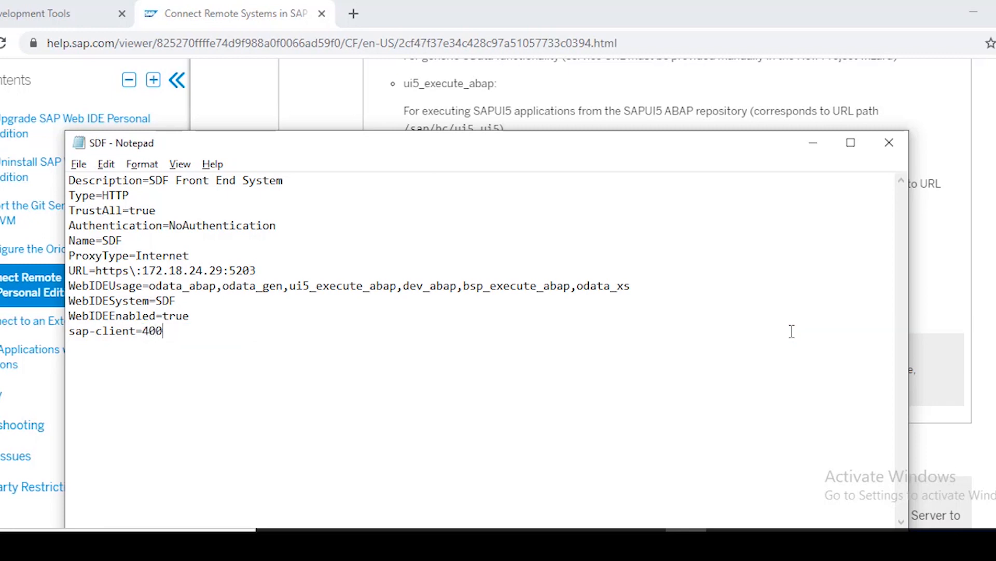
pyautogui.click(892, 145)
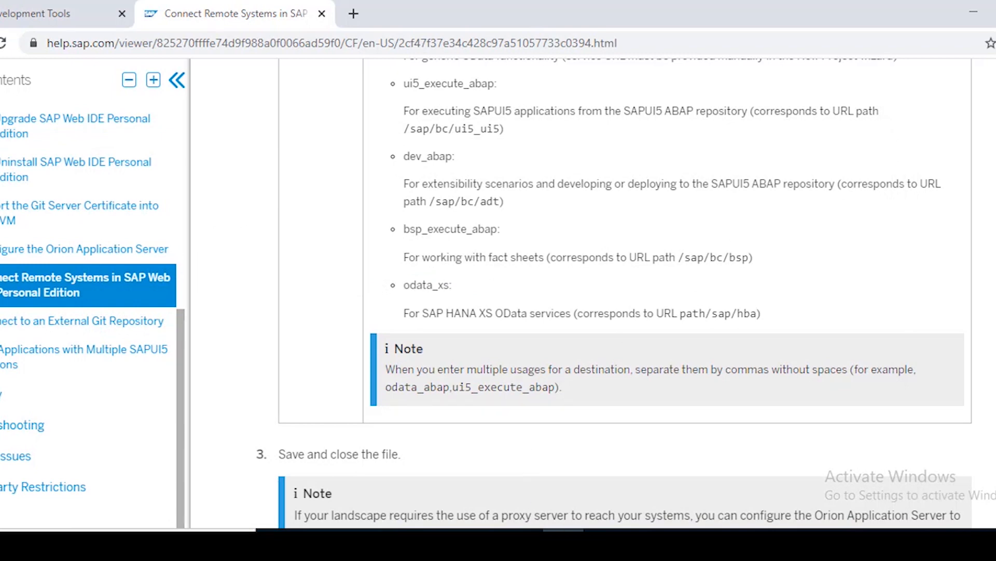
pyautogui.click(564, 542)
pyautogui.click(628, 354)
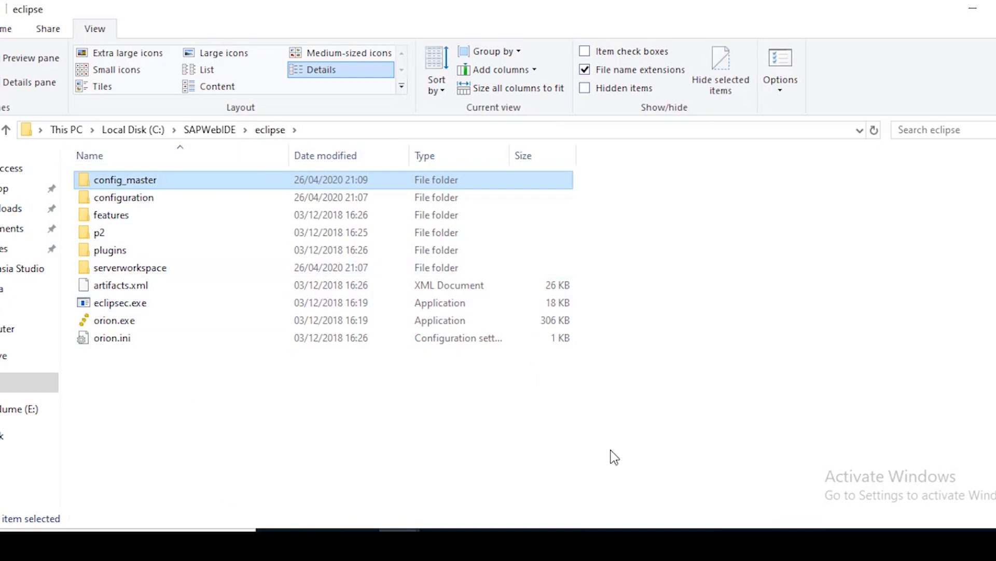
pyautogui.click(644, 522)
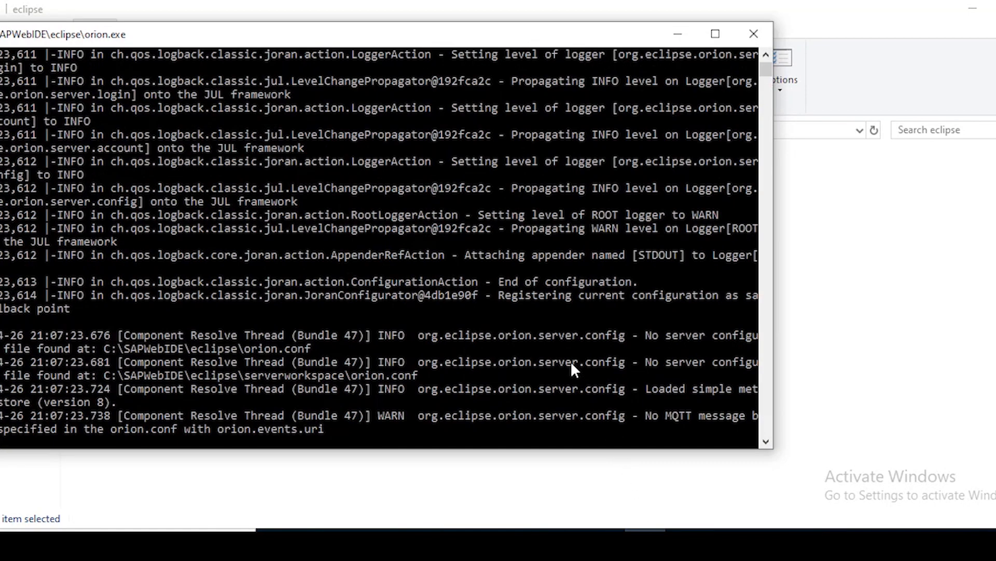
pyautogui.click(678, 34)
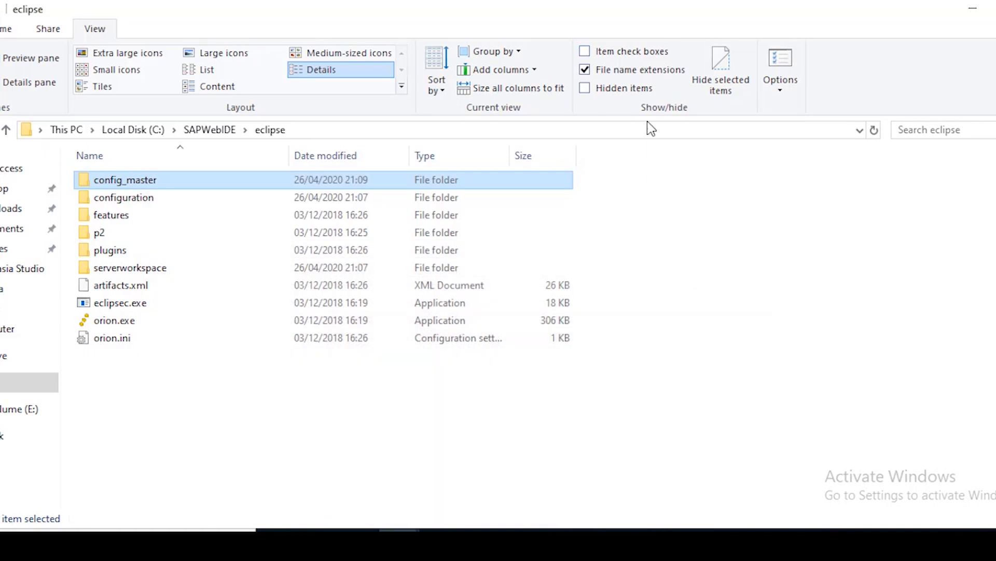
pyautogui.click(686, 300)
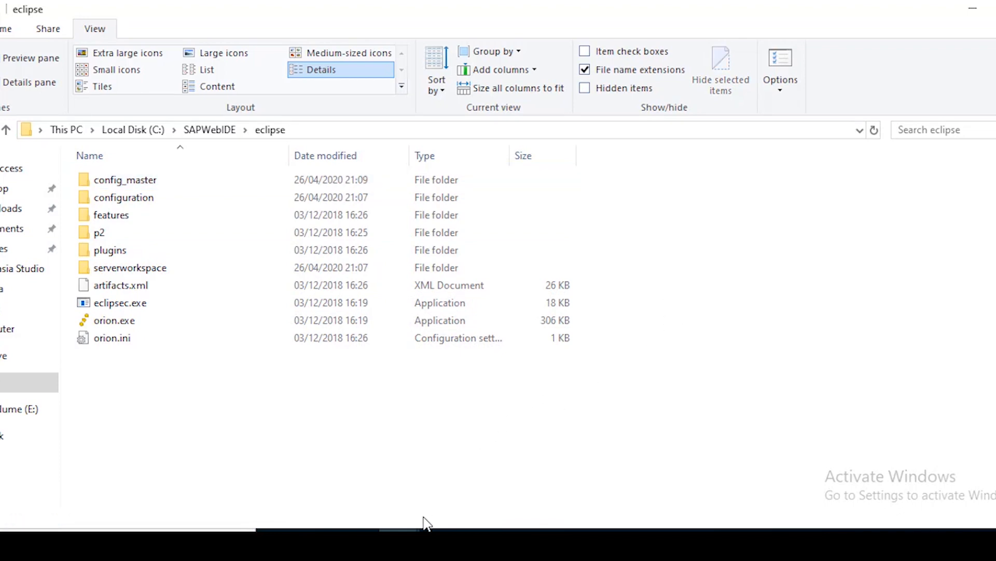
pyautogui.click(564, 541)
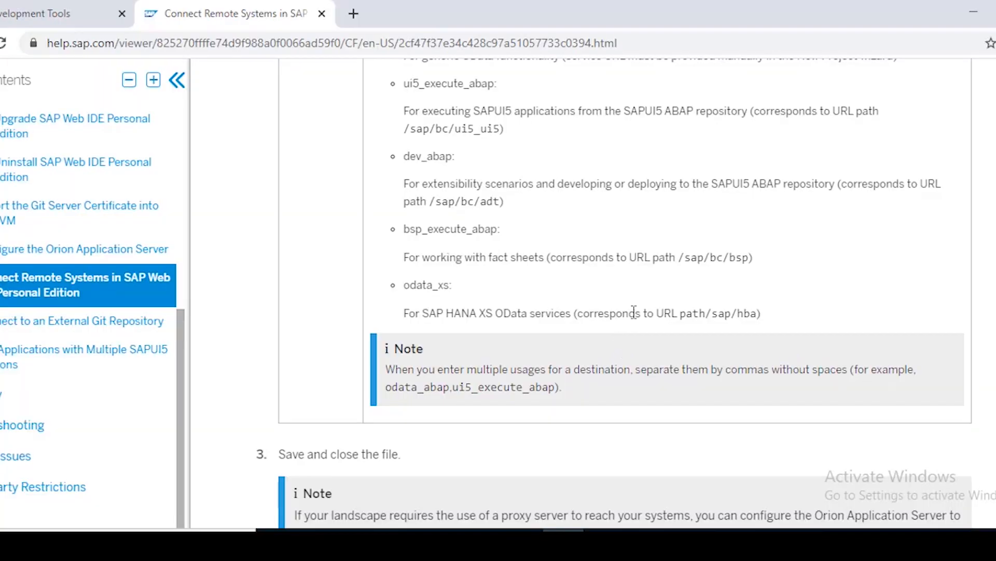
pyautogui.scroll(5, 636, 315)
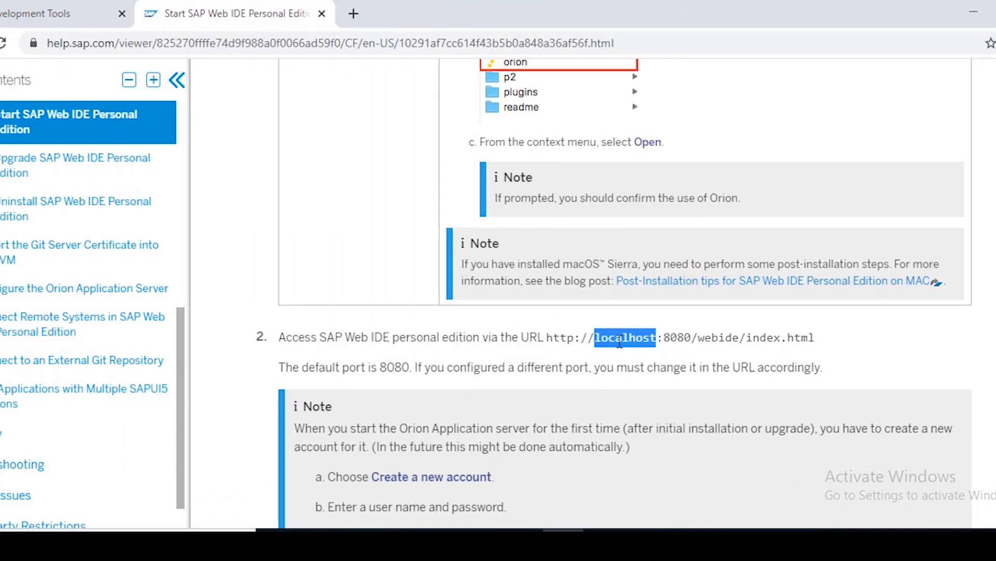
pyautogui.tripleClick(618, 340)
pyautogui.click(561, 359)
pyautogui.moveTo(547, 338); pyautogui.dragTo(823, 336)
pyautogui.hotkey('ctrl', 'c')
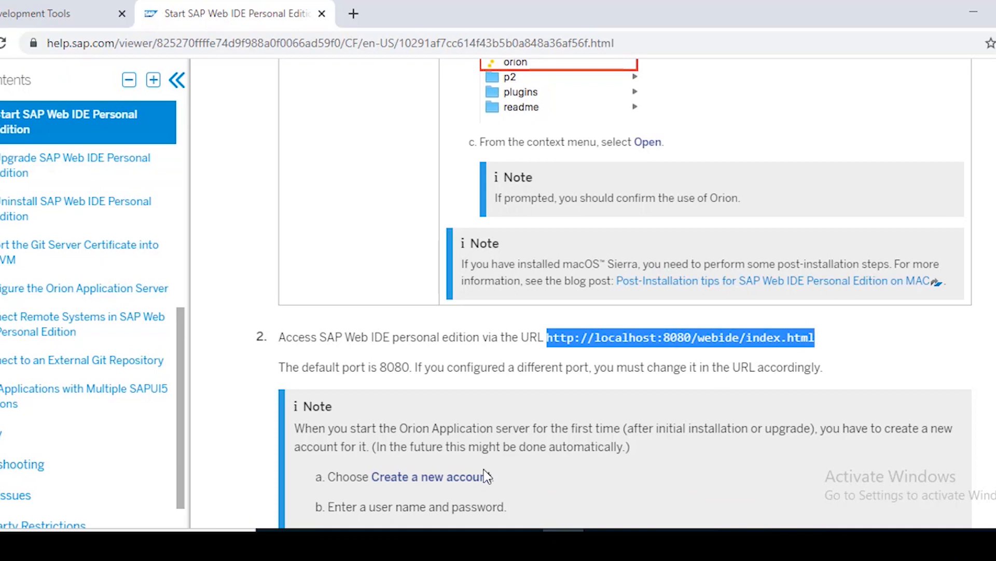
pyautogui.click(560, 543)
pyautogui.click(400, 543)
# Load the copied Web IDE URL in a new browser tab
pyautogui.hotkey('ctrl', 't')
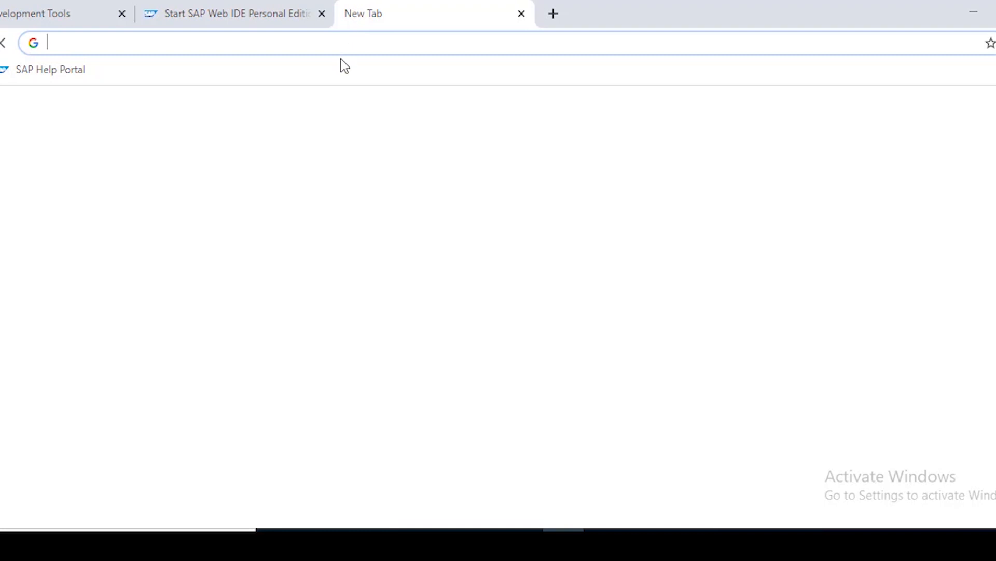
pyautogui.hotkey('ctrl', 'v')
pyautogui.press('Return')
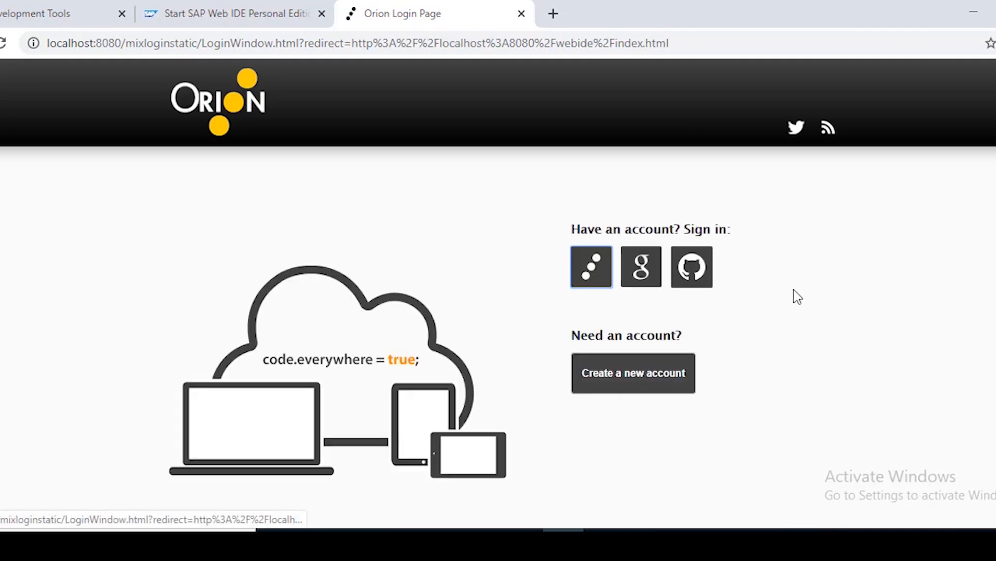
# Fill the Orion sign-up form with a username and a short password, then submit it
pyautogui.click(611, 374)
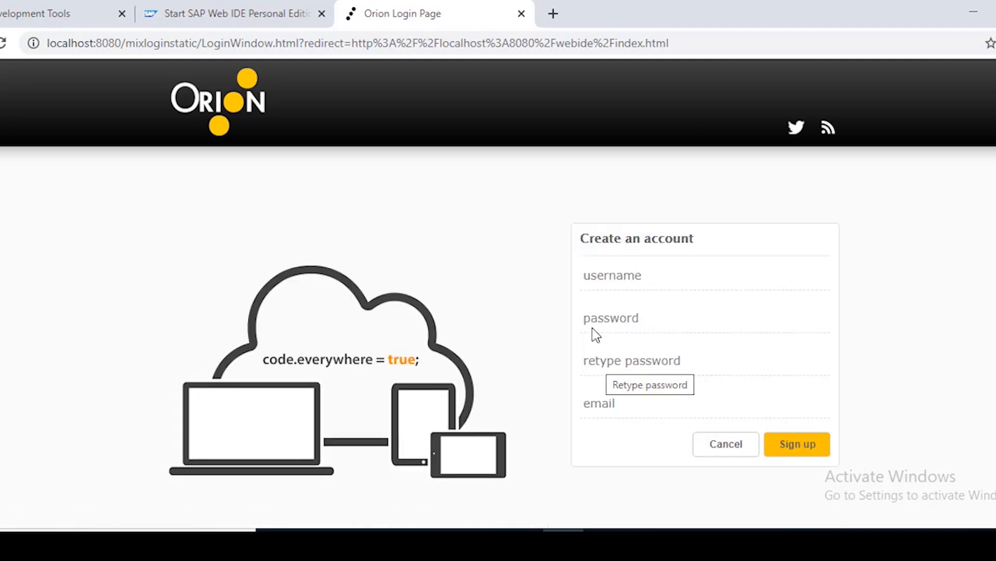
pyautogui.click(619, 275)
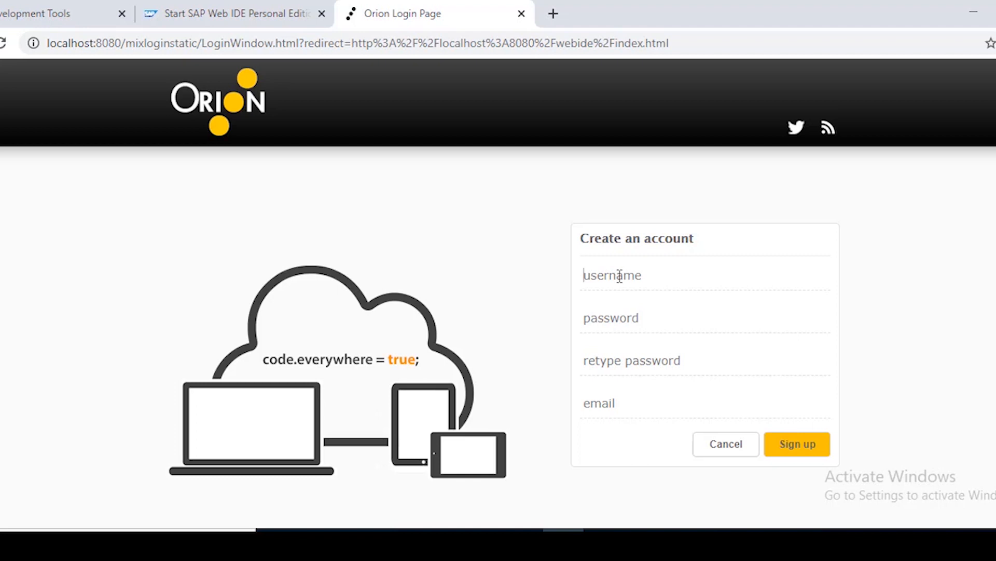
pyautogui.write('a.')
pyautogui.write('hmad')
pyautogui.press('Tab')
pyautogui.write('••')
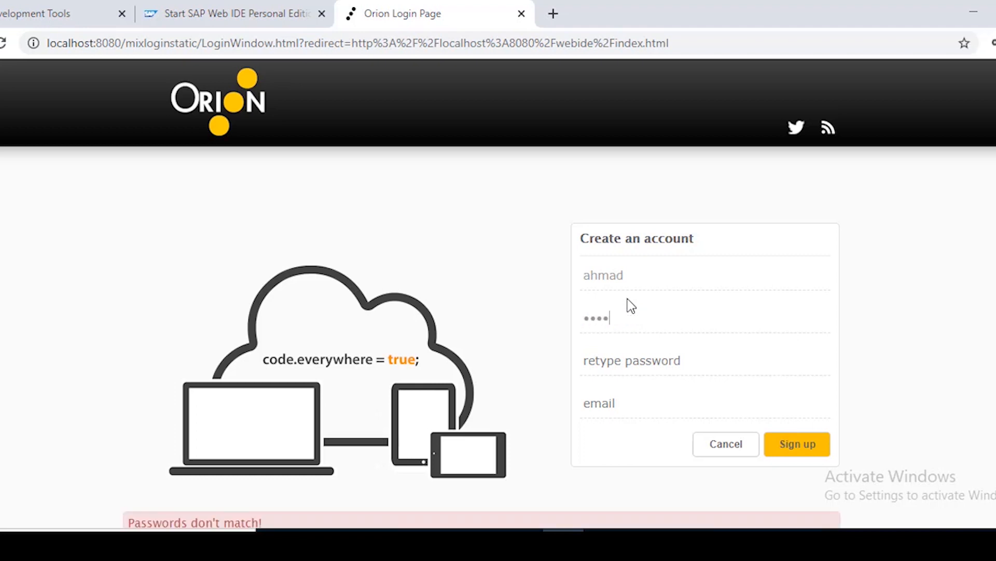
pyautogui.press('Tab')
pyautogui.write('••')
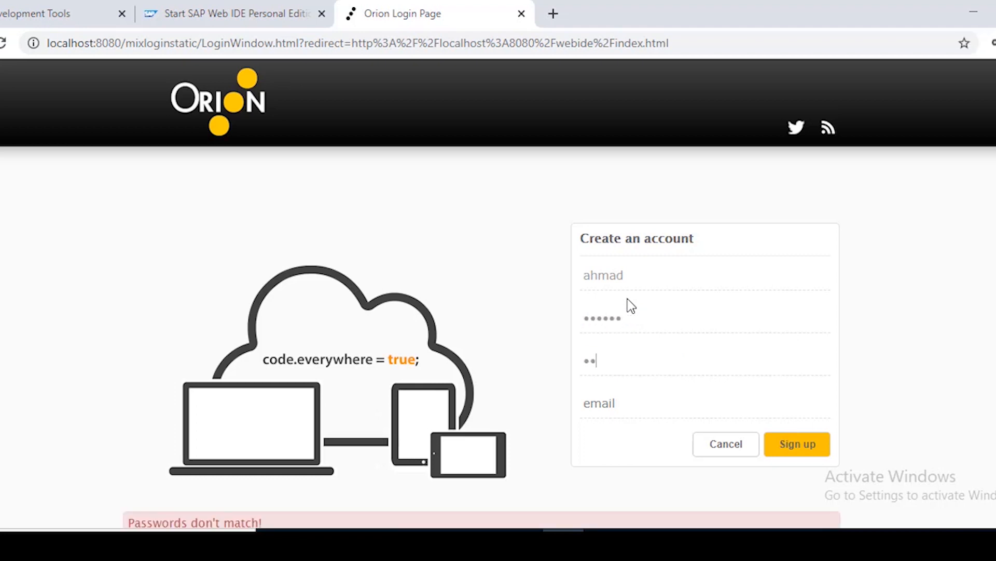
pyautogui.press('Tab')
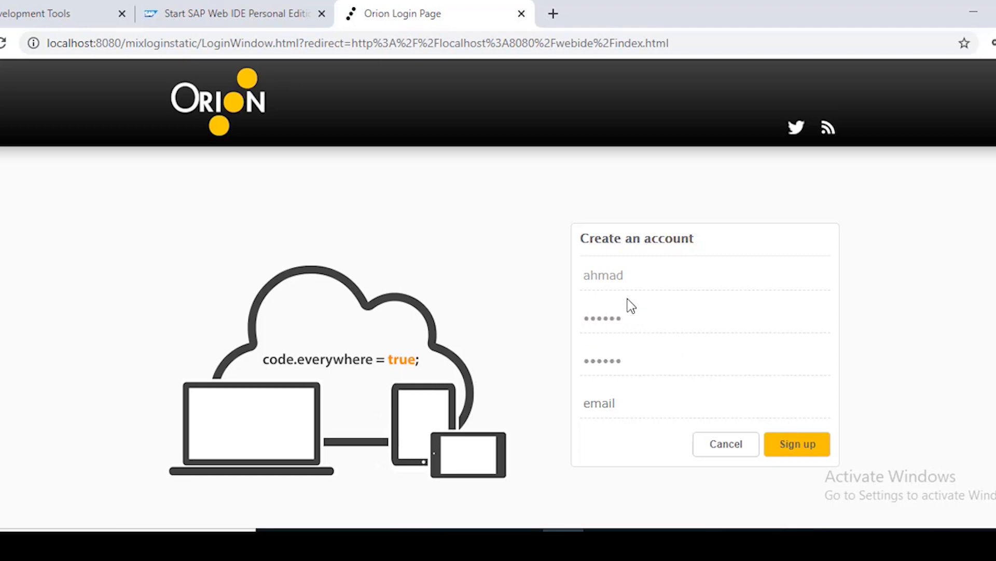
pyautogui.click(791, 451)
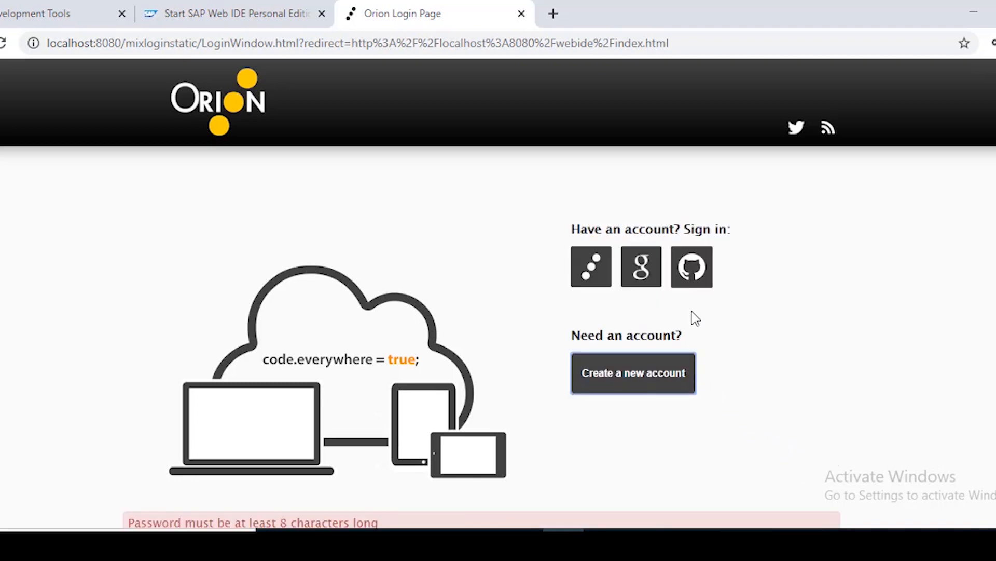
# Replace the too-short password with an eight-character one in both fields and sign up
pyautogui.click(629, 366)
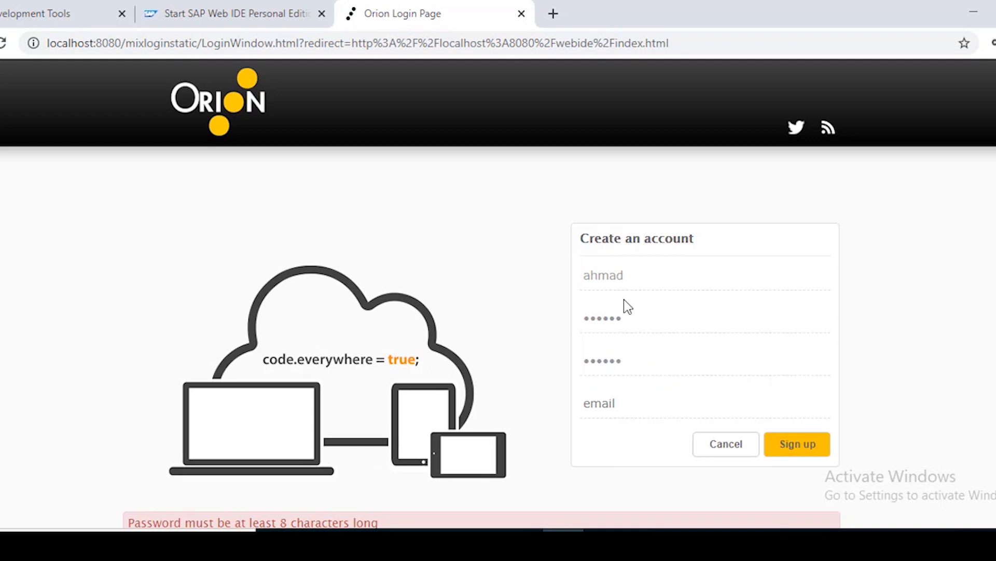
pyautogui.doubleClick(652, 316)
pyautogui.write('1')
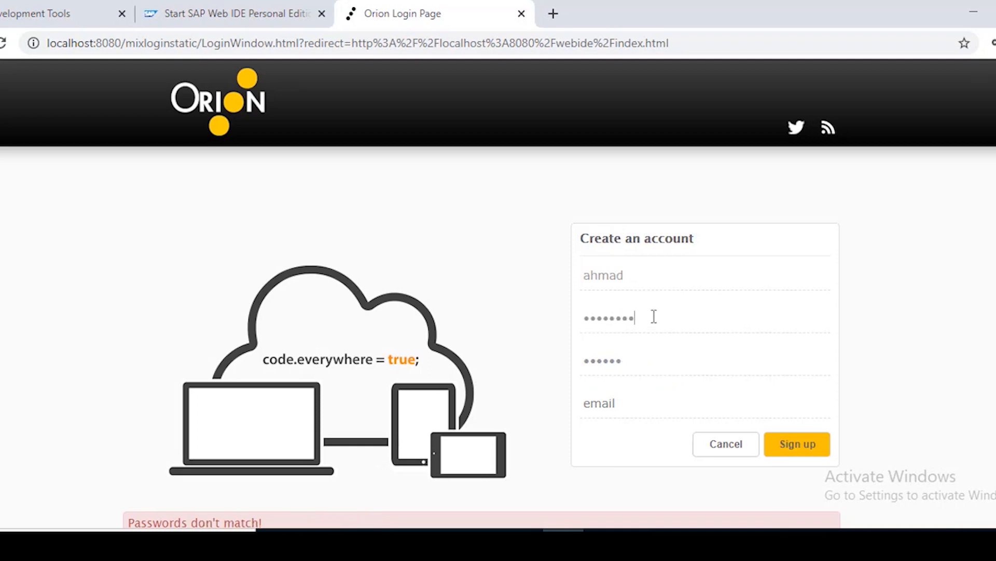
pyautogui.press('Tab')
pyautogui.write('12345678')
pyautogui.click(793, 450)
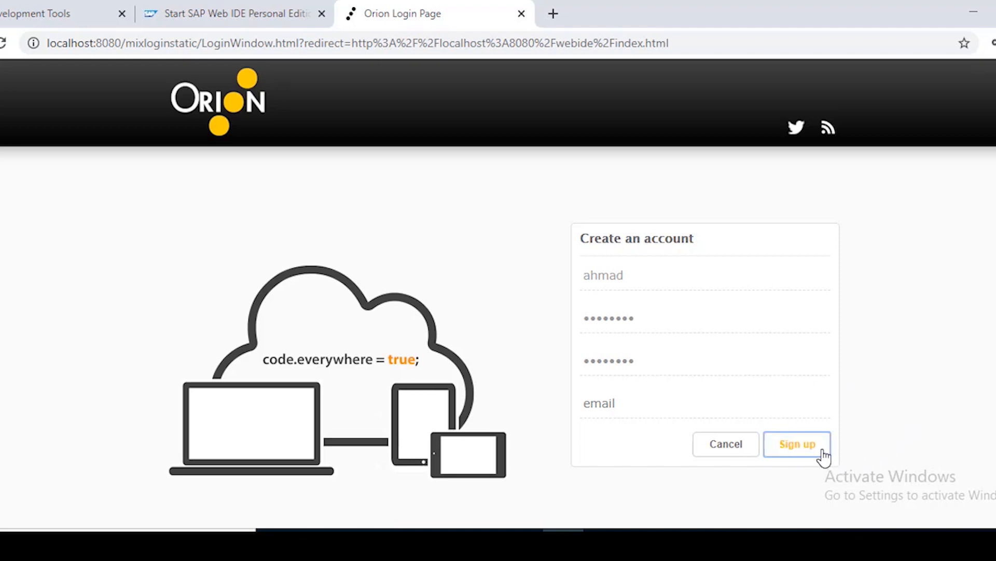
pyautogui.click(806, 450)
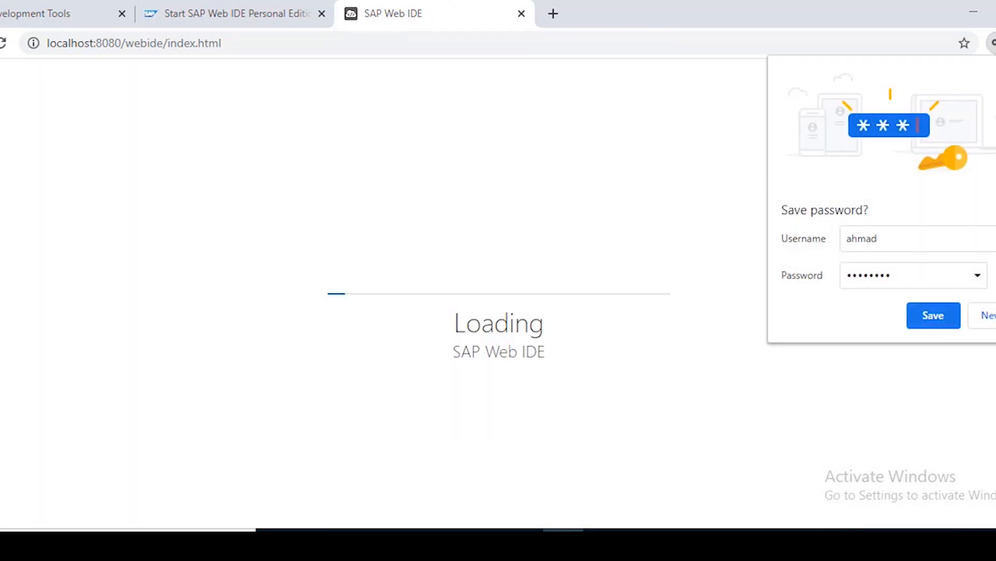
# Decline Chrome's offer to save the password and scroll the welcome page to Import an Application
pyautogui.click(988, 317)
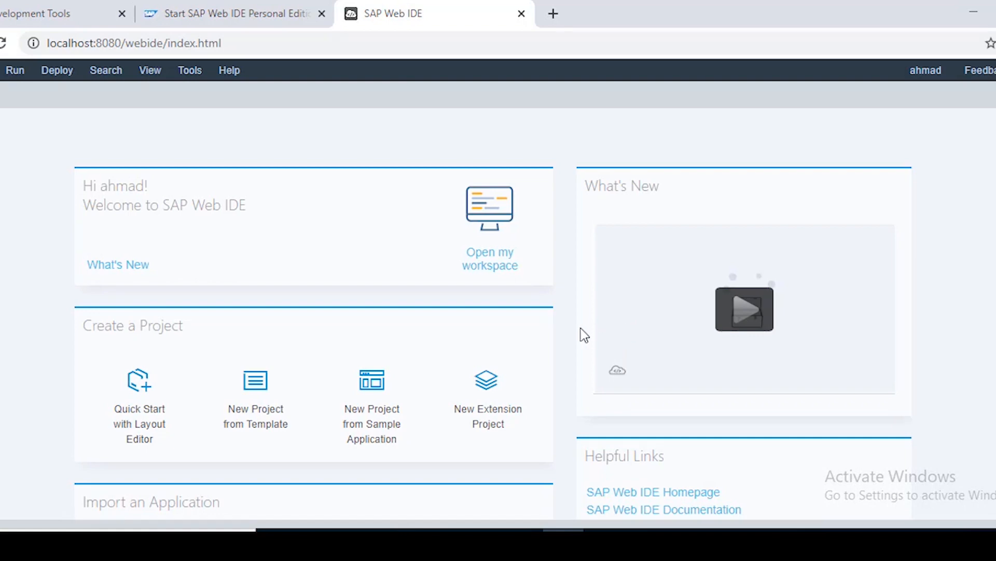
pyautogui.scroll(-3, 363, 322)
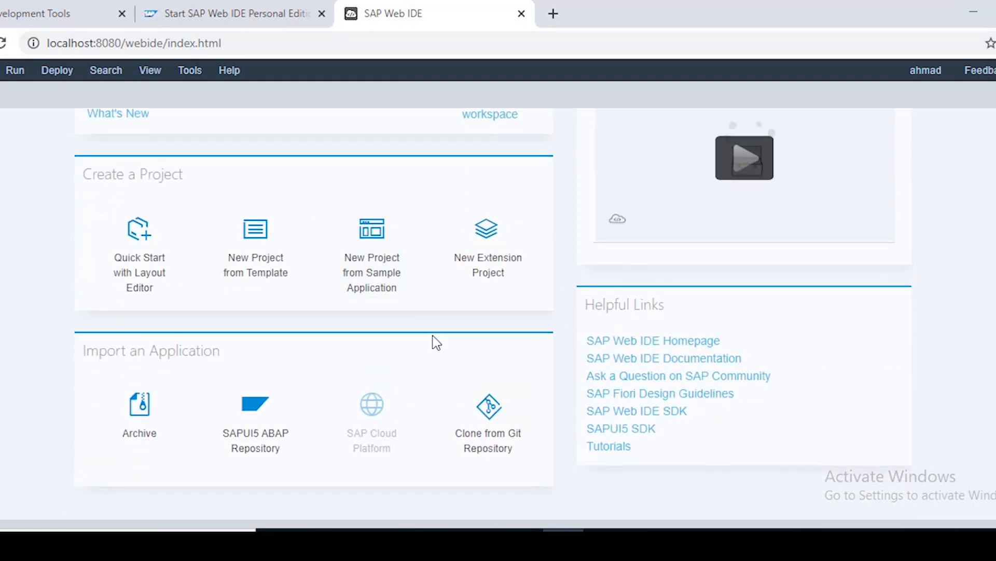
# Start the SAPUI5 ABAP Repository import and choose SDF Front End System as the system
pyautogui.click(247, 414)
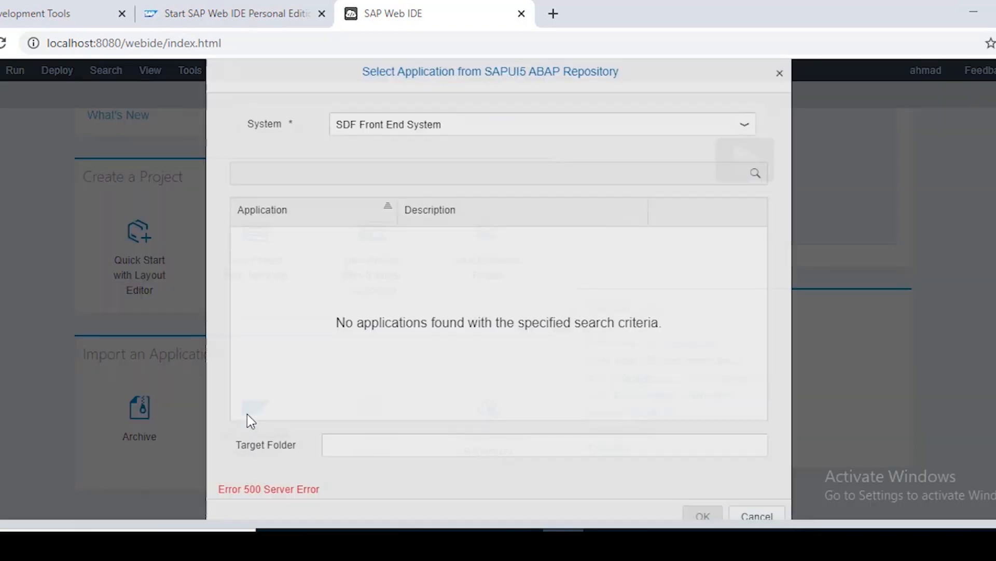
pyautogui.click(745, 130)
pyautogui.click(449, 177)
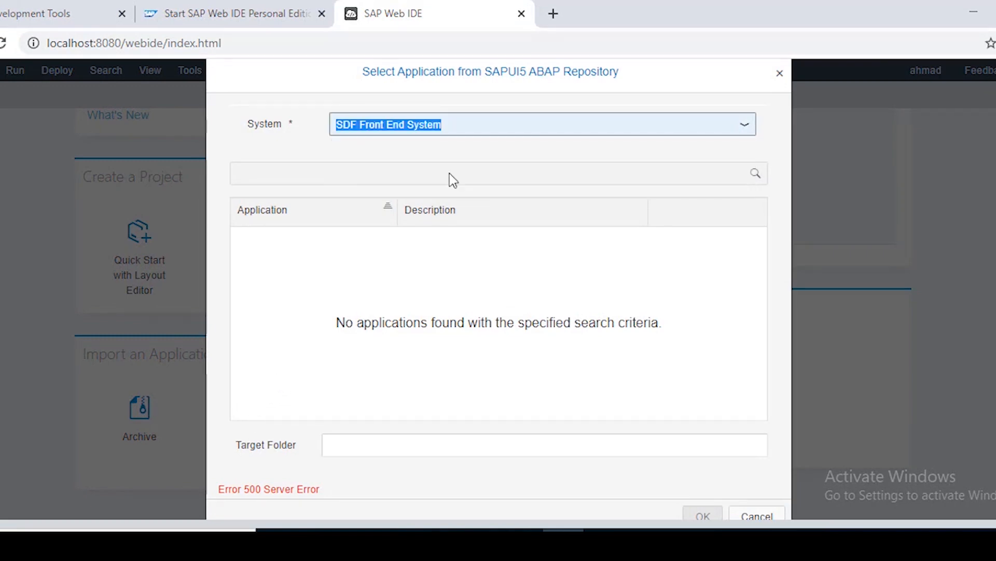
pyautogui.click(470, 345)
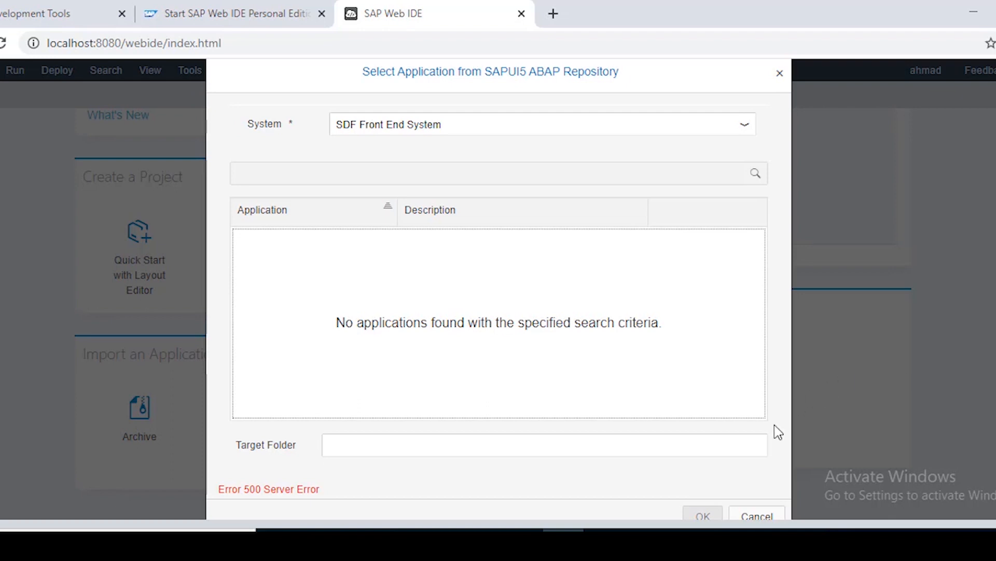
pyautogui.click(593, 443)
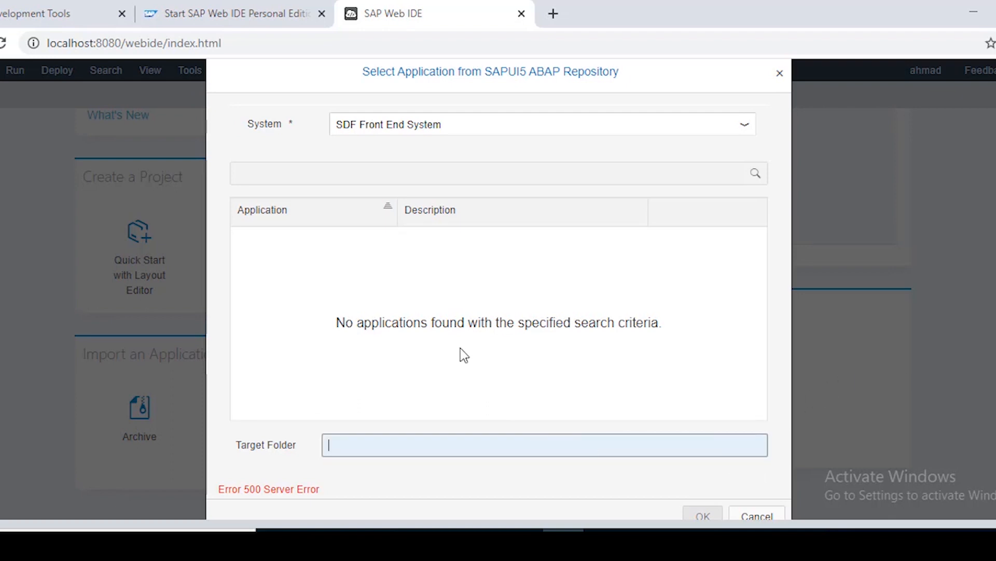
pyautogui.click(462, 323)
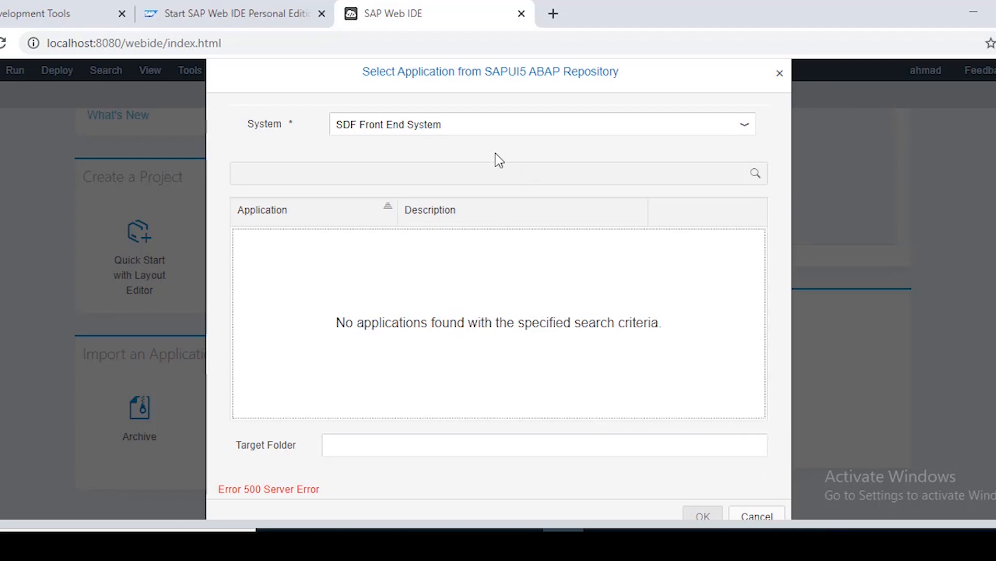
# Reselect SDF Front End System to refresh applications, then cancel after the Error 500
pyautogui.click(490, 126)
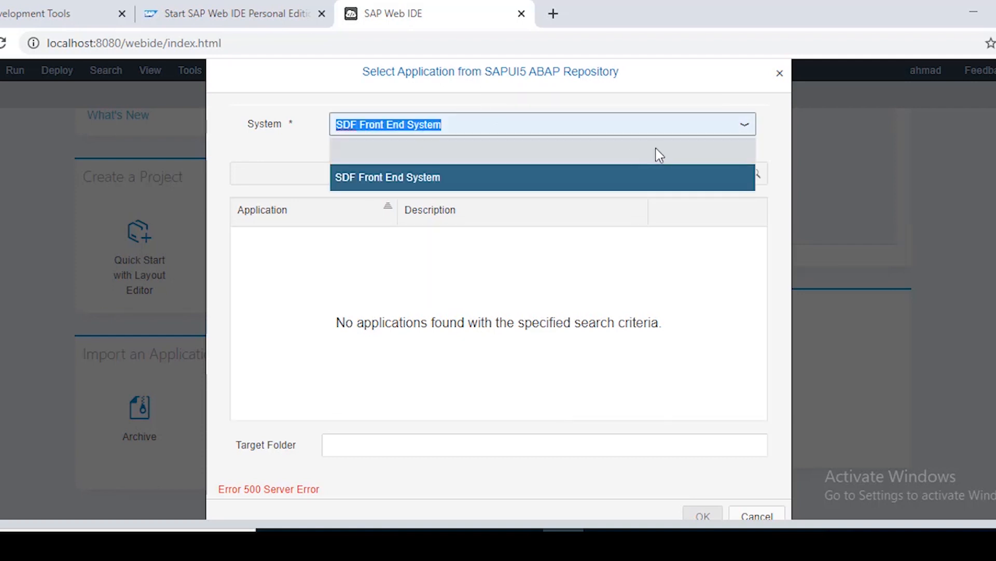
pyautogui.click(500, 174)
pyautogui.click(491, 125)
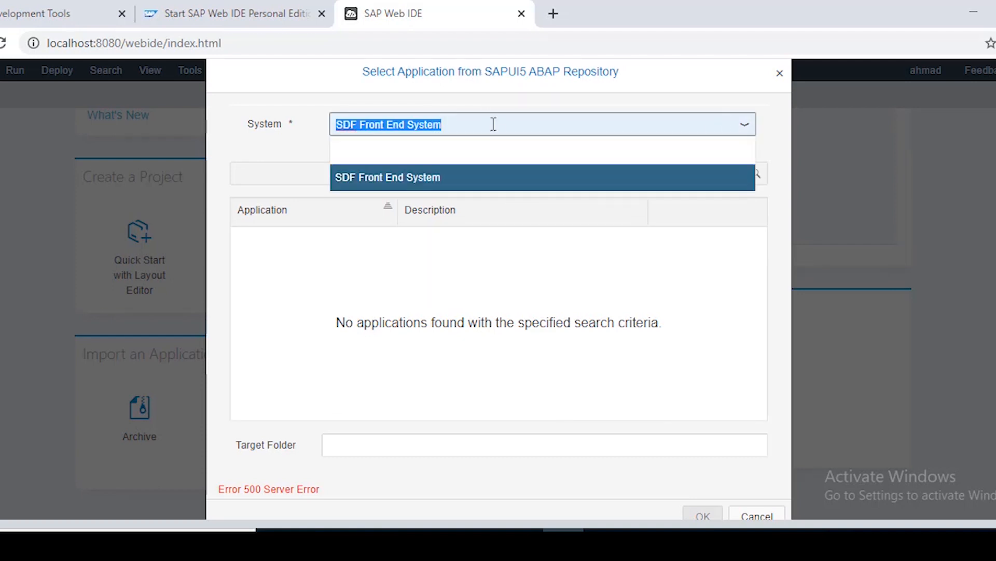
pyautogui.click(439, 152)
pyautogui.click(444, 127)
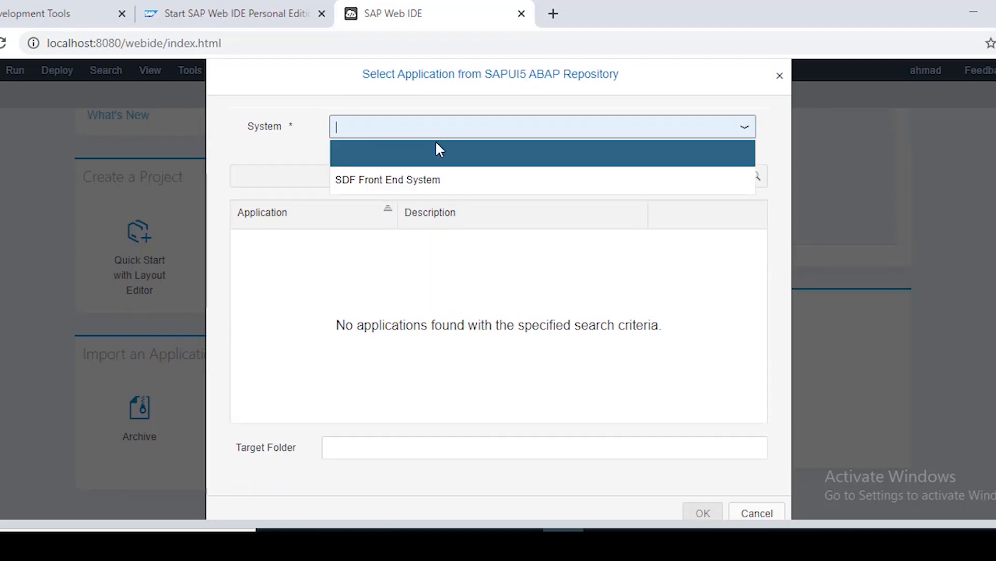
pyautogui.click(406, 179)
pyautogui.click(437, 343)
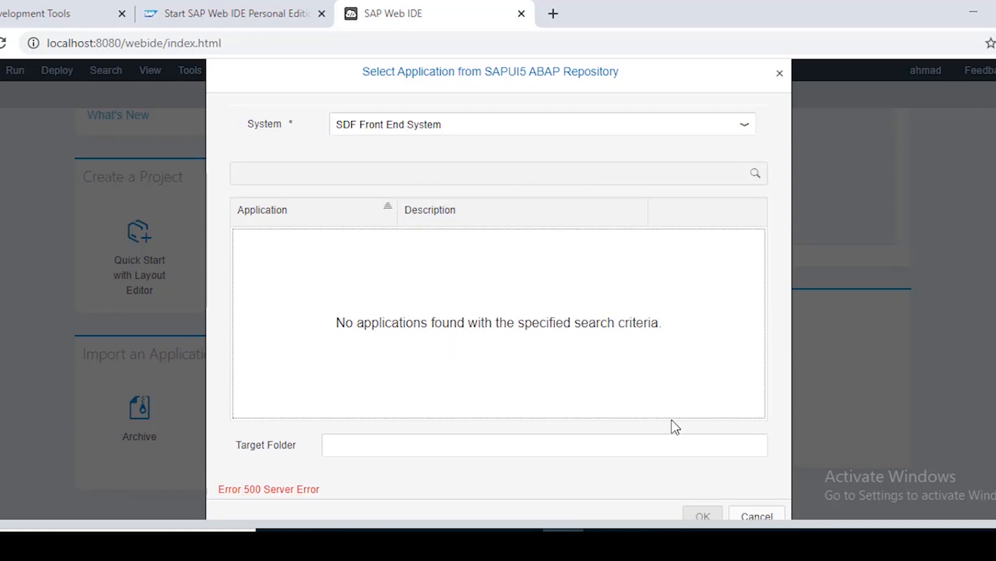
pyautogui.click(755, 516)
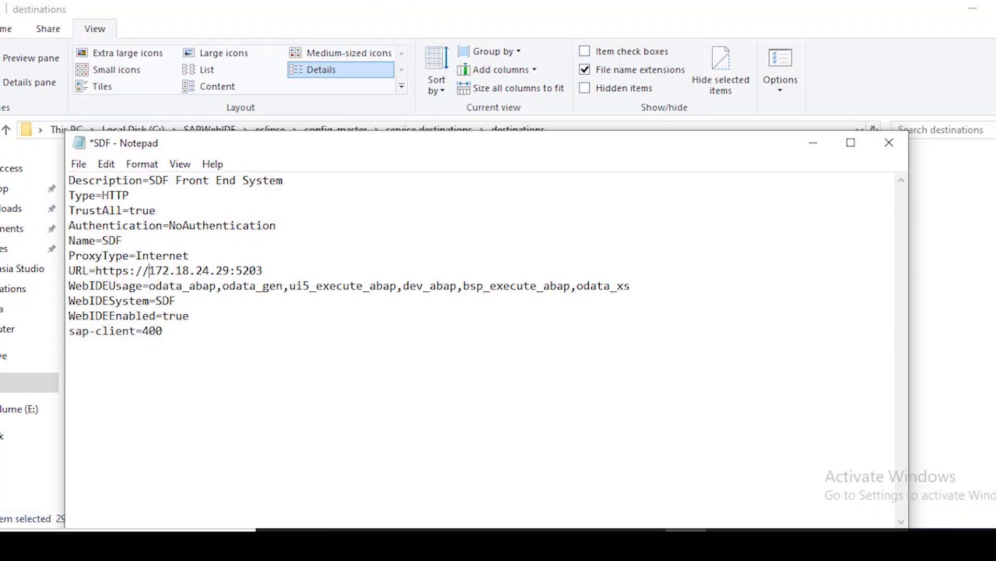
# Save and close the SDF destination file in Notepad
pyautogui.hotkey('ctrl', 's')
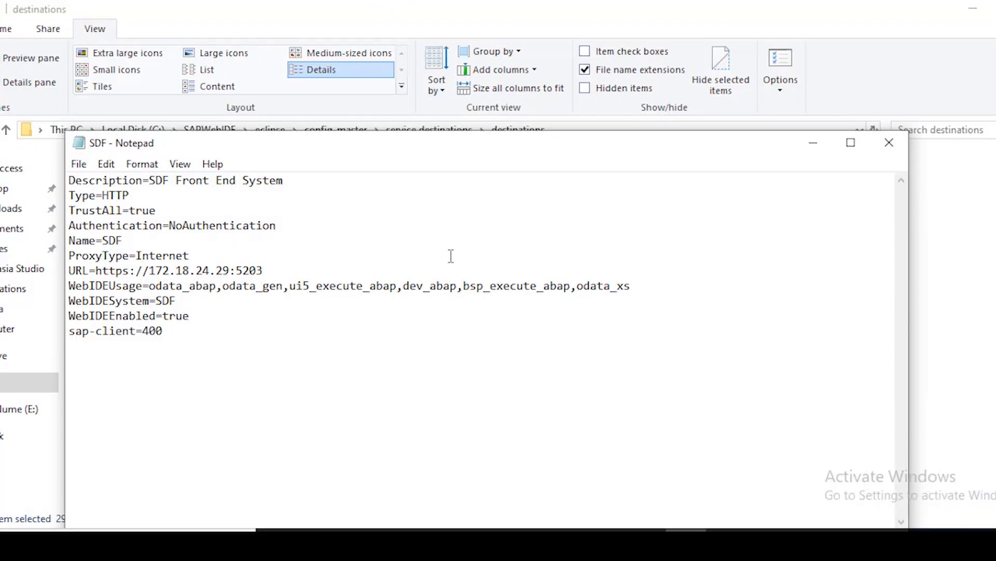
pyautogui.click(889, 142)
pyautogui.click(553, 390)
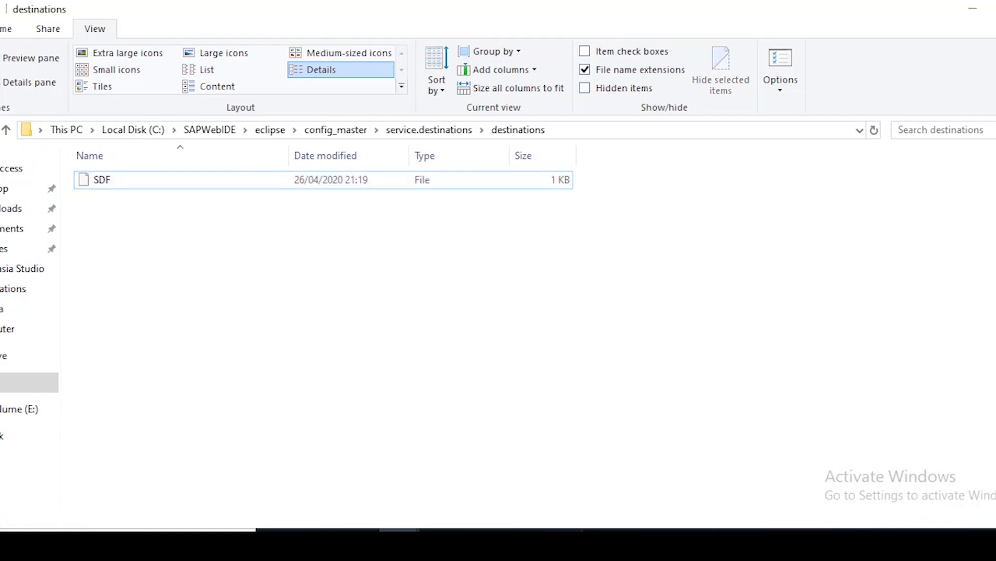
# Return to the SAP Web IDE tab in Chrome and reload it
pyautogui.click(567, 542)
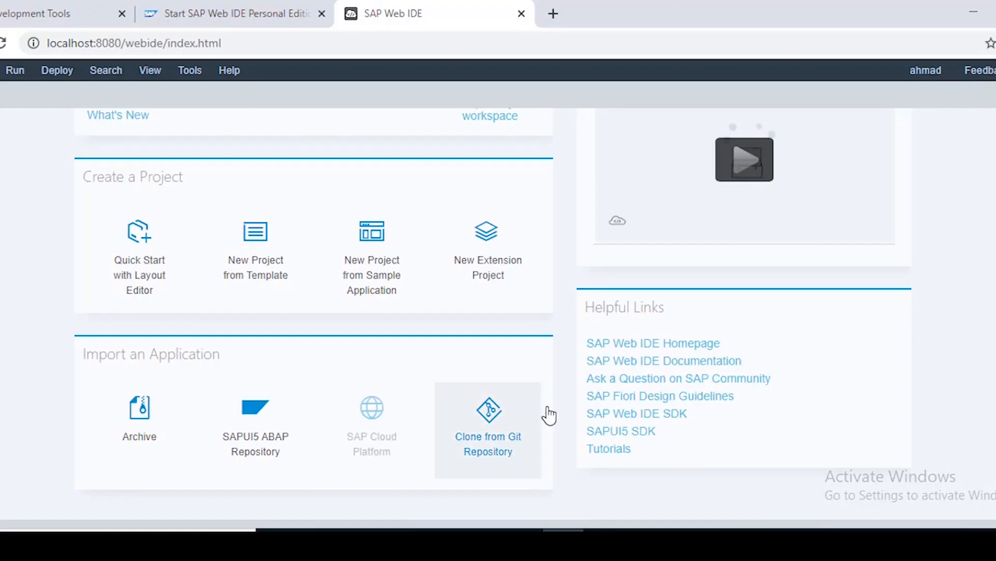
pyautogui.click(4, 6)
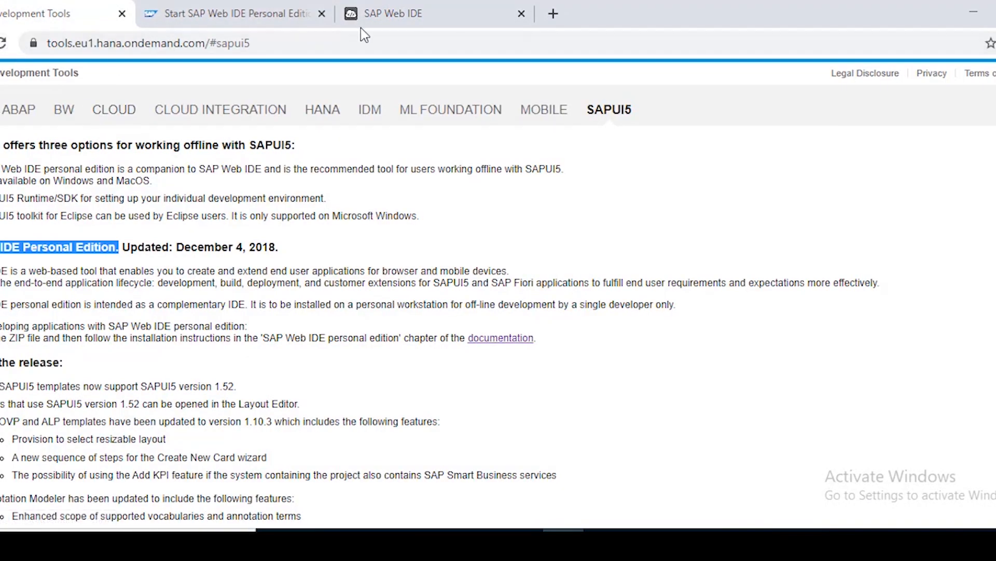
pyautogui.click(378, 16)
pyautogui.click(3, 44)
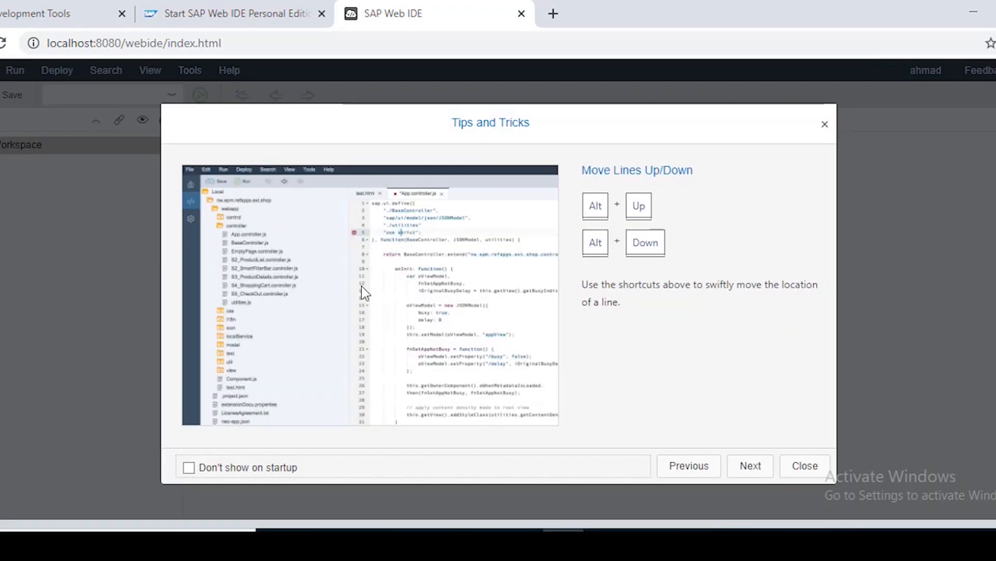
# Turn off startup tips, close them, and open the SAPUI5 ABAP Repository import tile
pyautogui.click(291, 470)
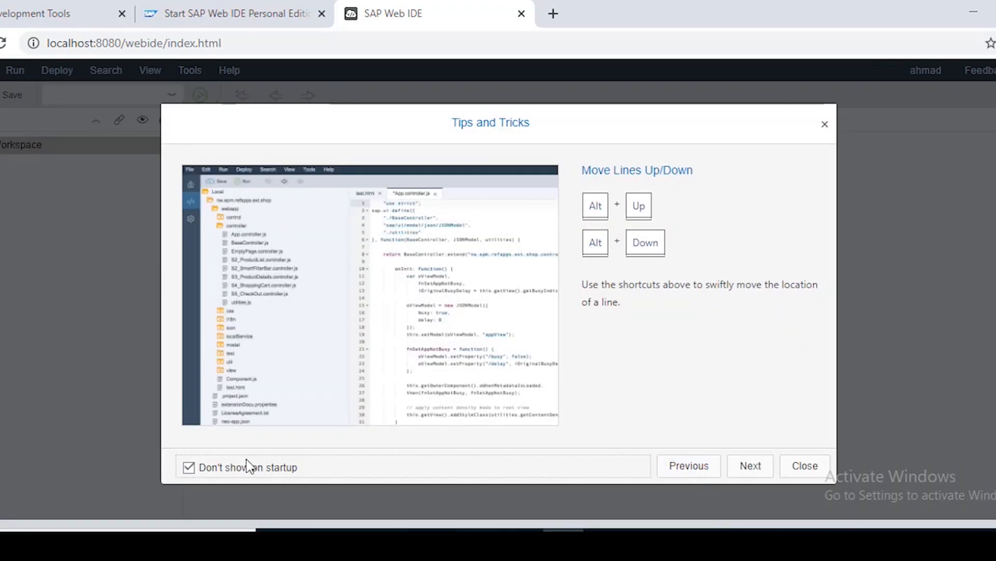
pyautogui.click(794, 467)
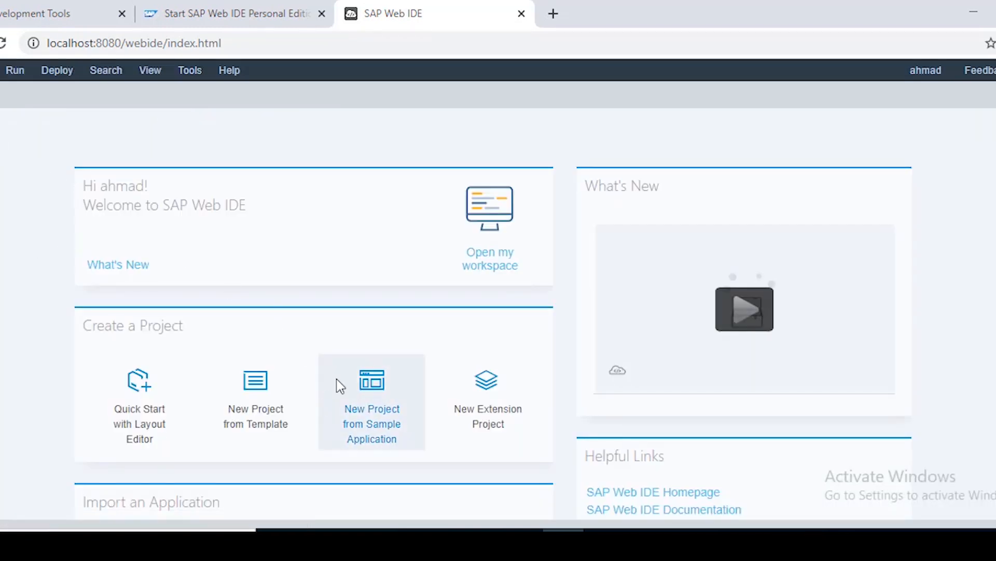
pyautogui.scroll(-3, 338, 387)
pyautogui.click(244, 435)
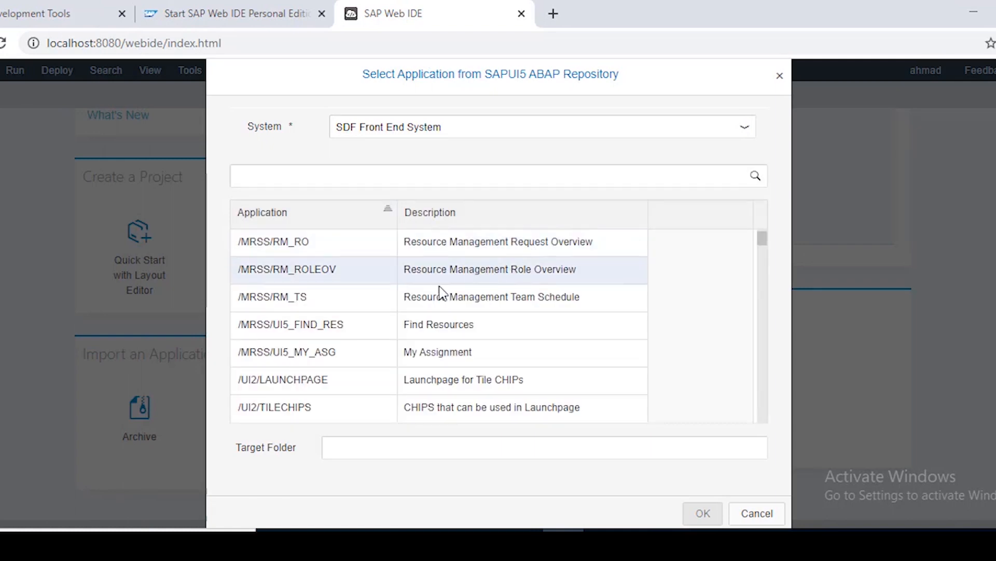
# Scroll through the application list and select STERM_WEB
pyautogui.scroll(-5, 392, 328)
pyautogui.scroll(-1, 393, 327)
pyautogui.scroll(1, 393, 329)
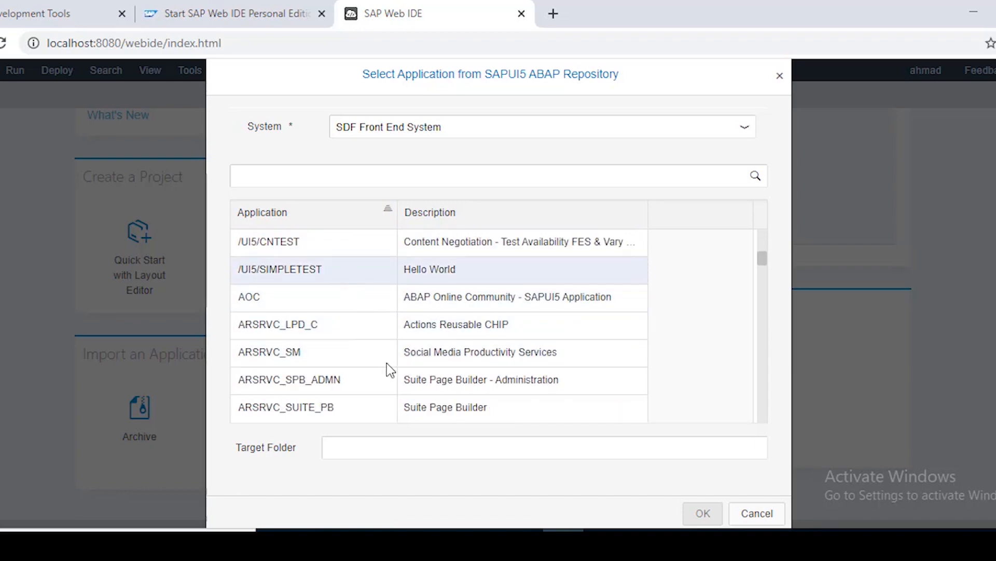
pyautogui.scroll(-15, 384, 343)
pyautogui.scroll(-5, 481, 358)
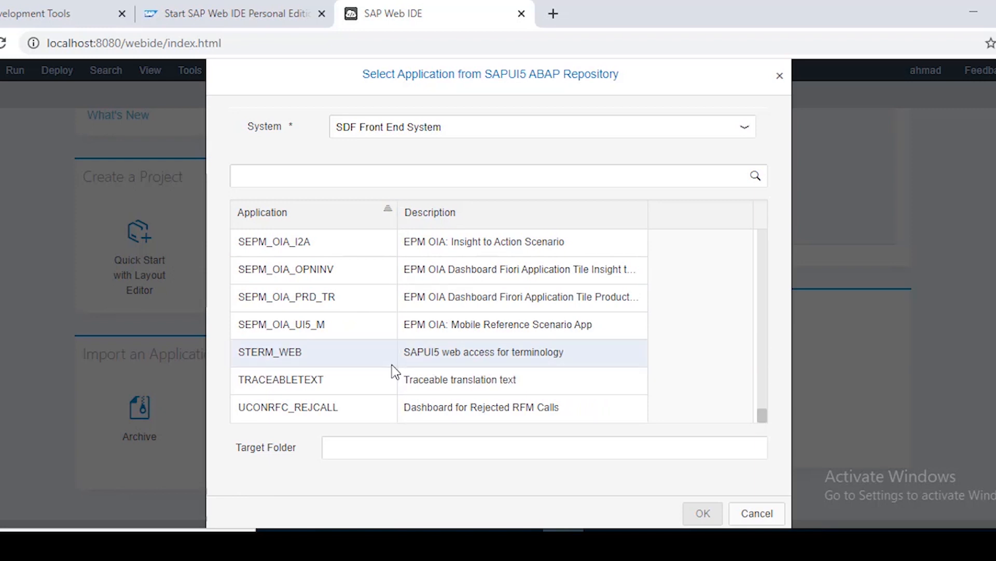
pyautogui.scroll(10, 385, 366)
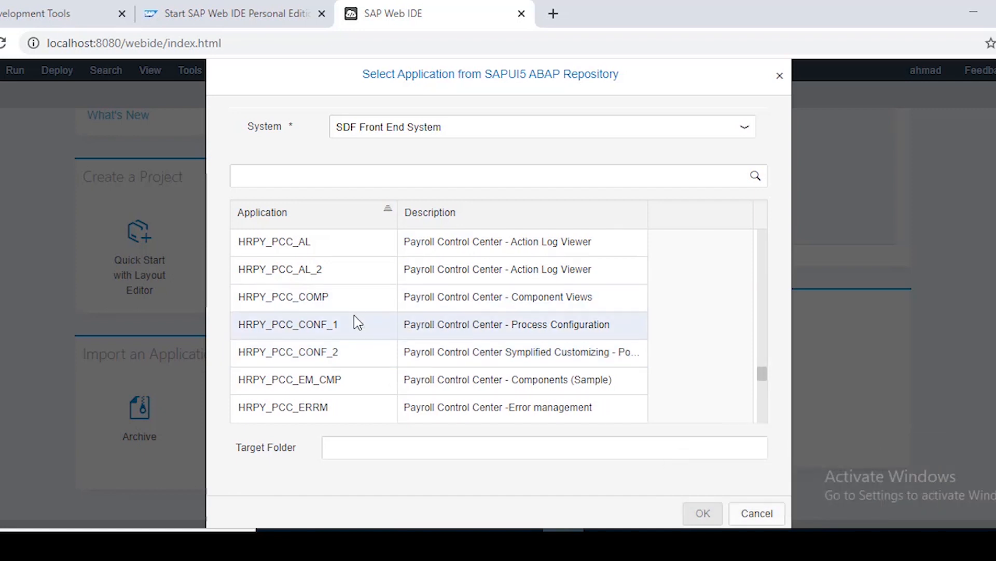
pyautogui.scroll(-3, 358, 323)
pyautogui.scroll(3, 370, 360)
pyautogui.scroll(-3, 370, 359)
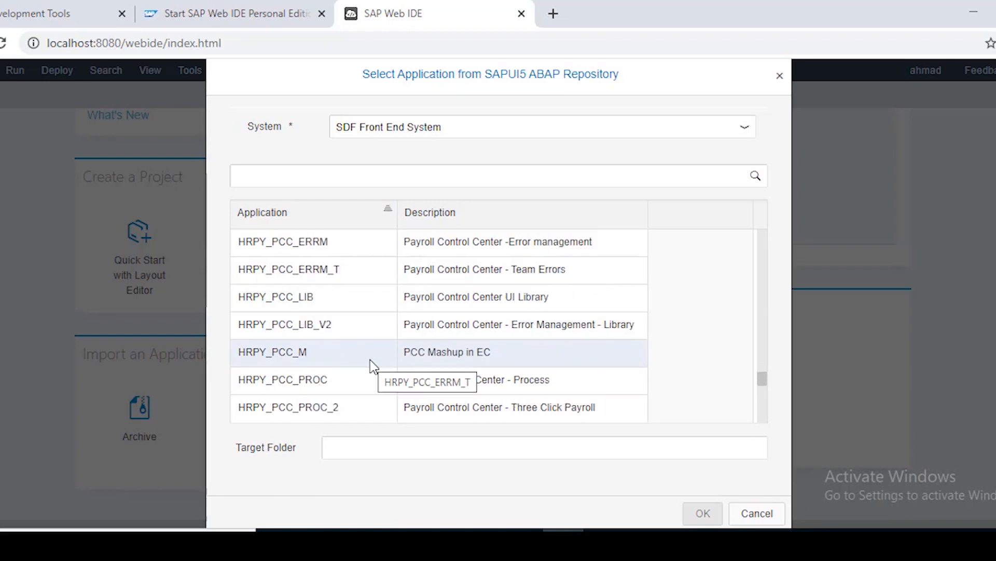
pyautogui.scroll(-5, 369, 359)
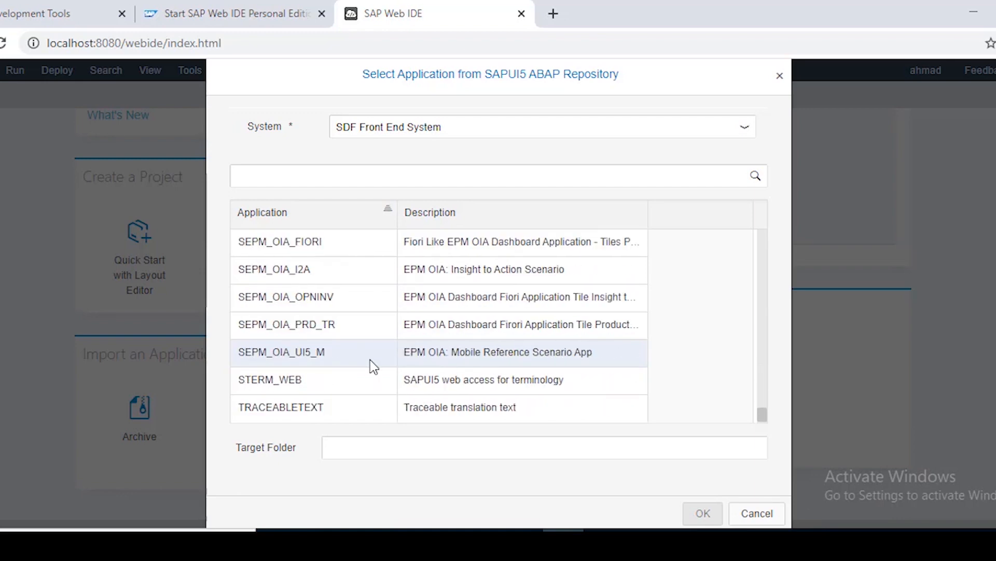
pyautogui.scroll(-1, 370, 360)
pyautogui.scroll(9, 366, 357)
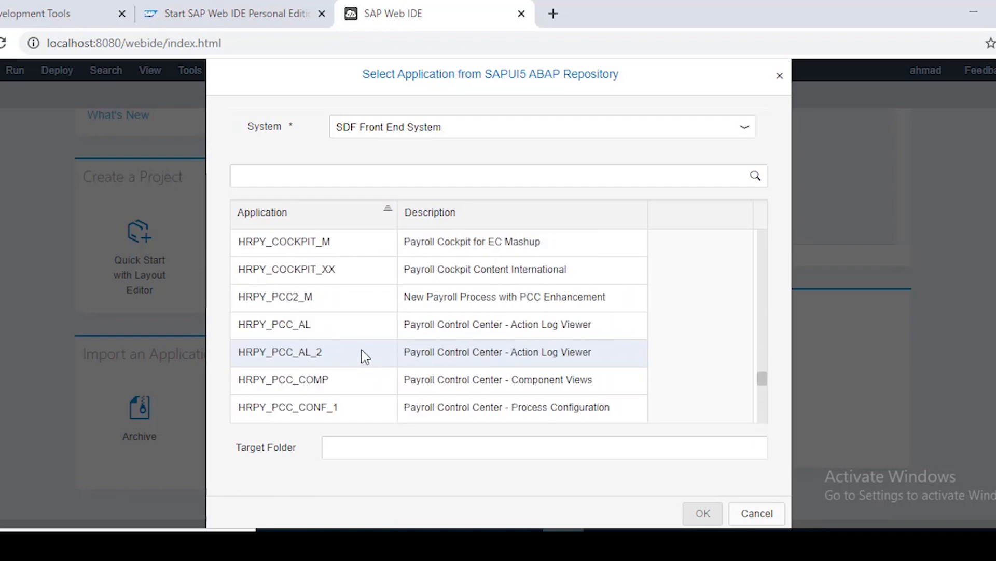
pyautogui.scroll(-8, 366, 357)
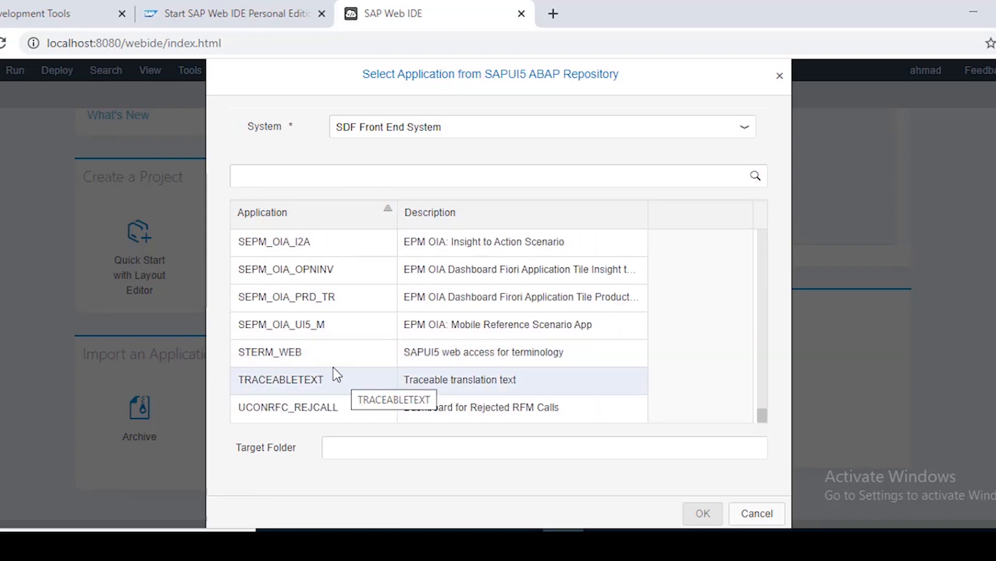
pyautogui.click(332, 357)
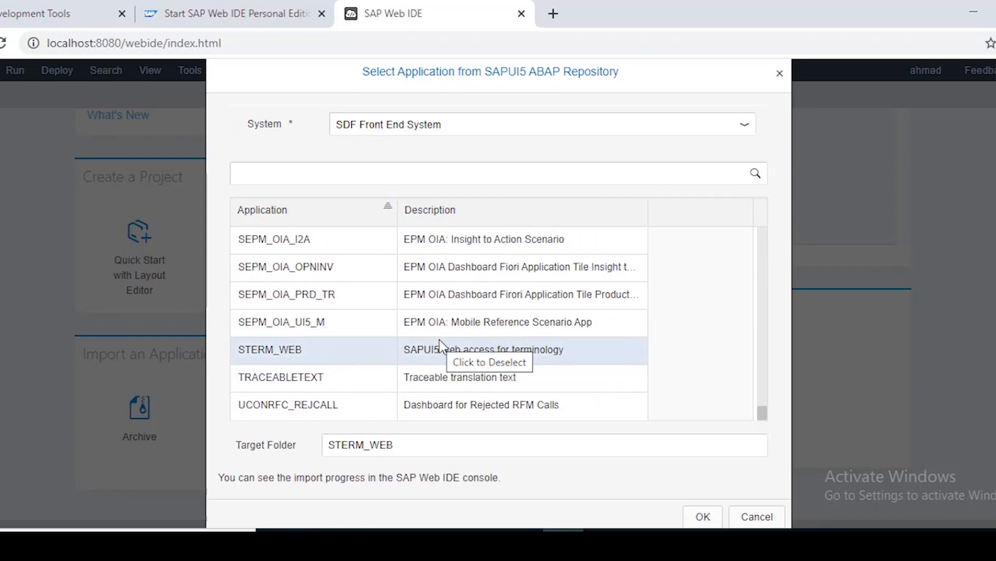
# Scroll back up and select /UI2/LAUNCHPAGE as the application instead
pyautogui.scroll(12, 309, 335)
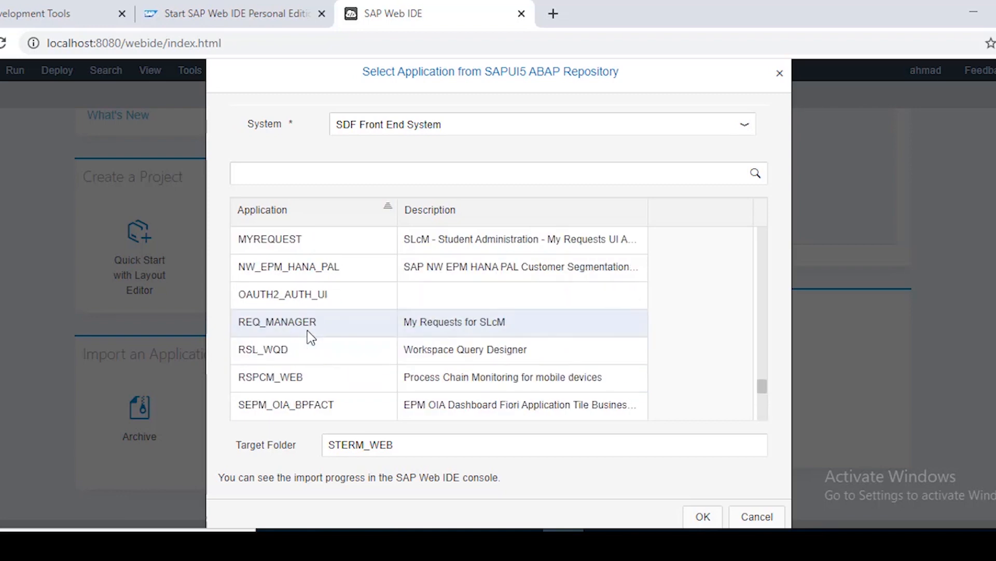
pyautogui.scroll(10, 310, 337)
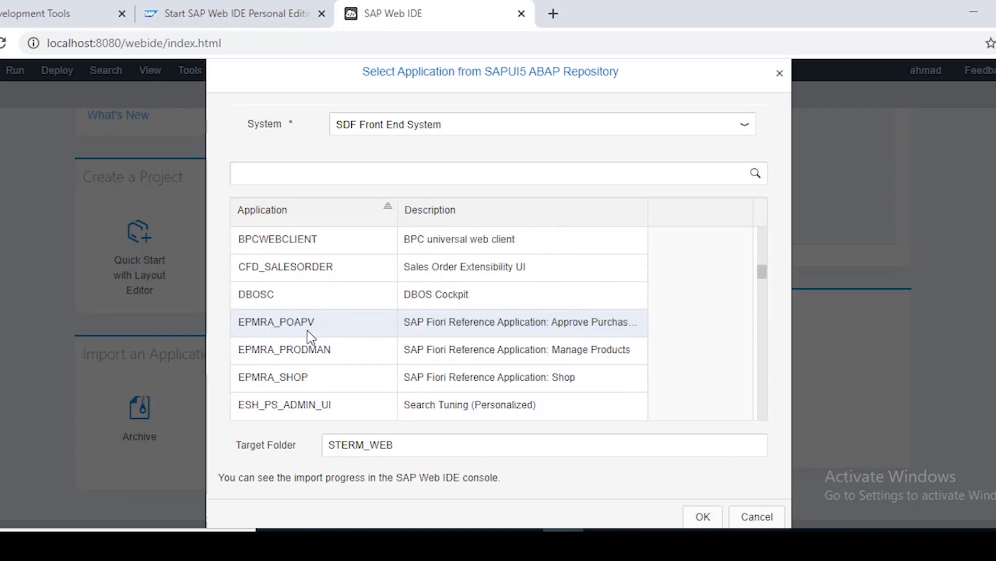
pyautogui.scroll(5, 311, 337)
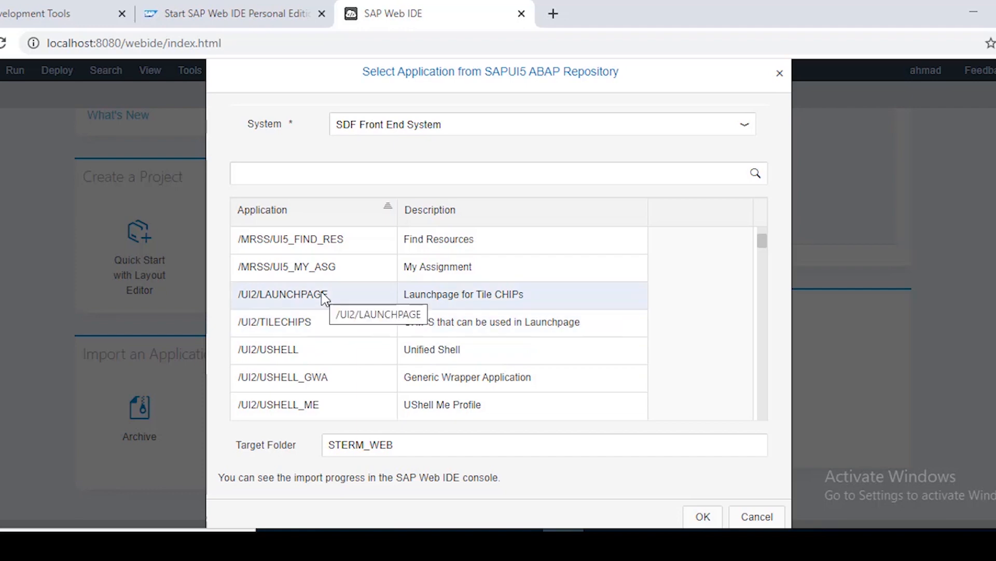
pyautogui.click(322, 294)
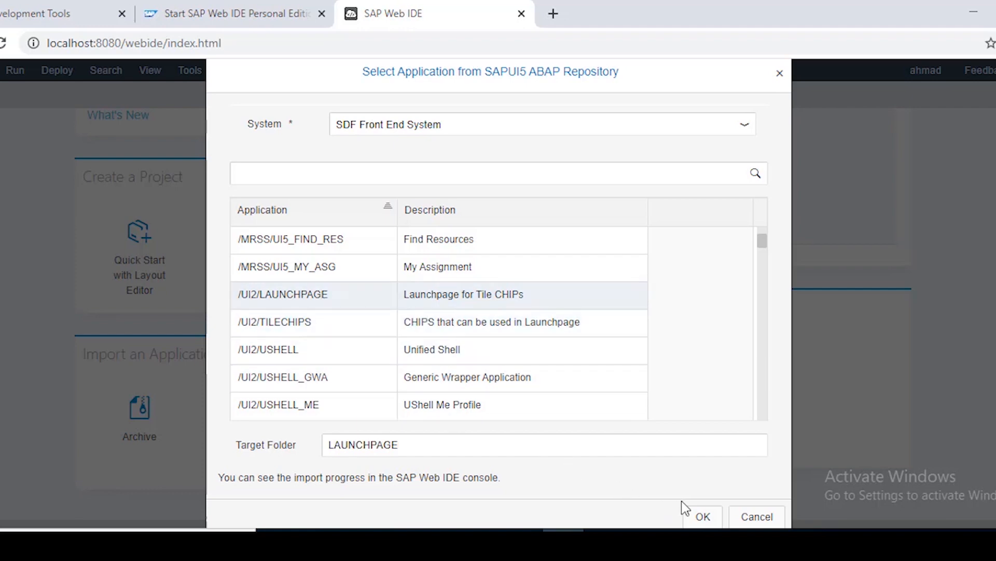
# Confirm the /UI2/LAUNCHPAGE import and expand the LAUNCHPAGE project in the workspace tree
pyautogui.click(701, 516)
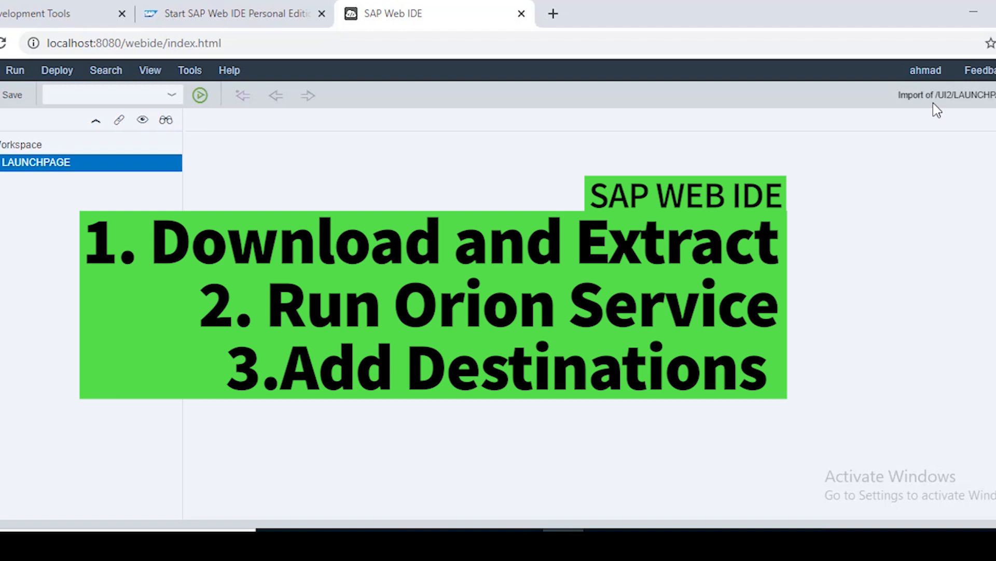
pyautogui.click(1, 163)
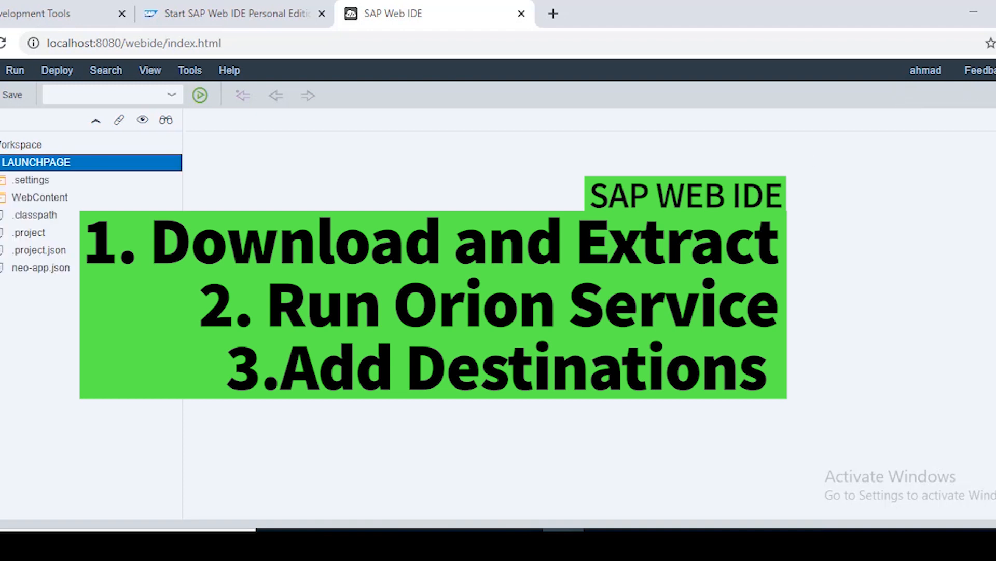